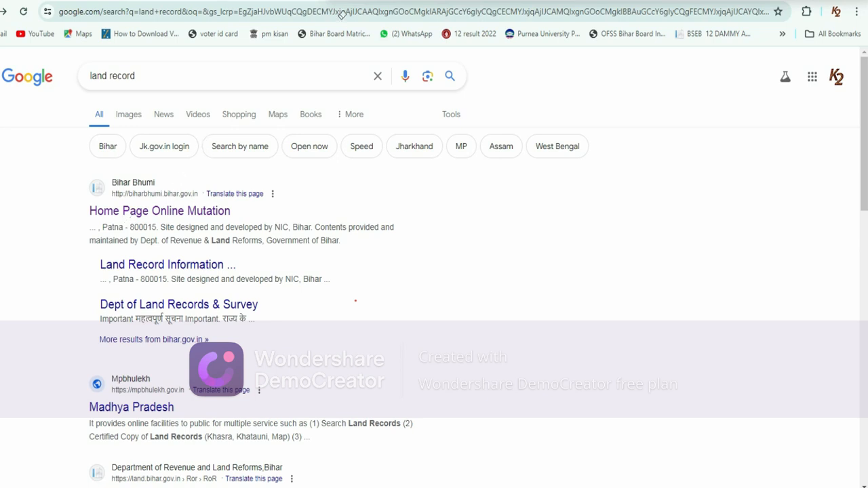
# - Switch to the Bihar Bhumi portal and open the परिमार्जन प्लस service from its home page
pyautogui.click(216, 1)
pyautogui.scroll(4, 205, 126)
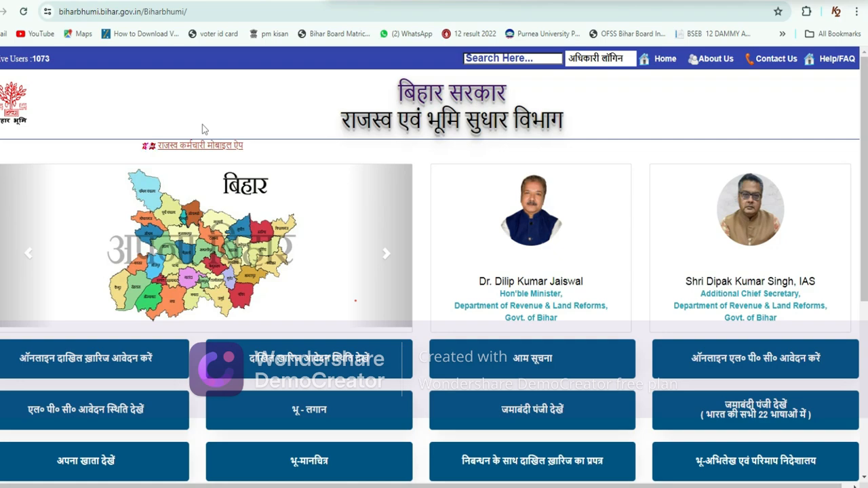
pyautogui.scroll(-1, 202, 124)
pyautogui.scroll(-2, 202, 124)
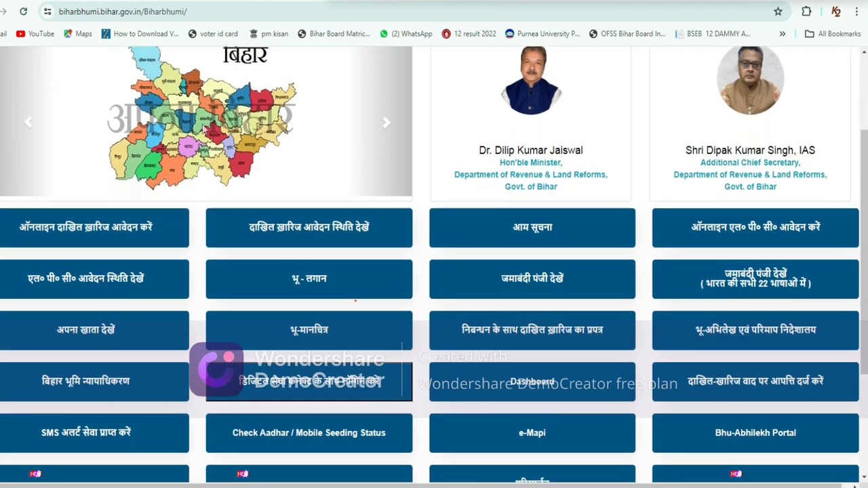
pyautogui.scroll(-1, 202, 127)
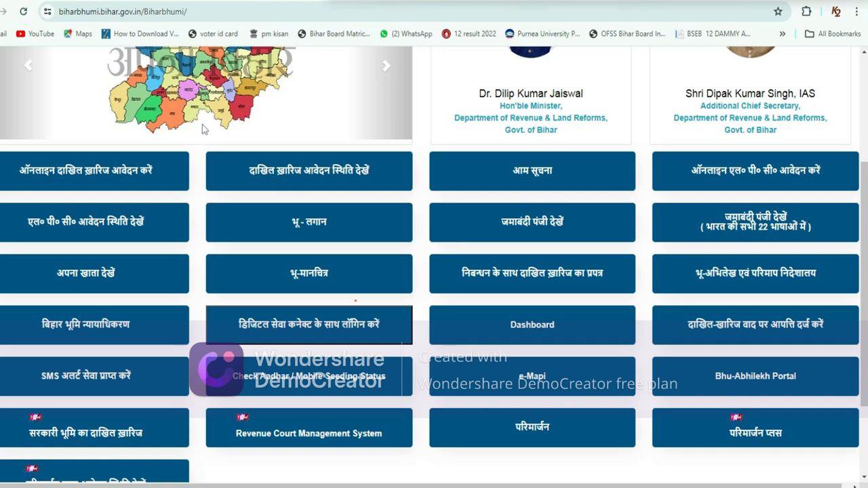
pyautogui.scroll(-1, 202, 124)
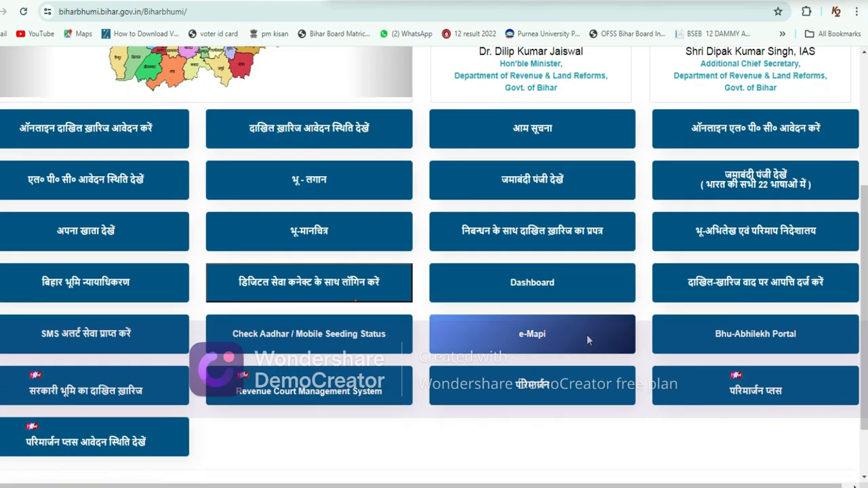
pyautogui.click(712, 403)
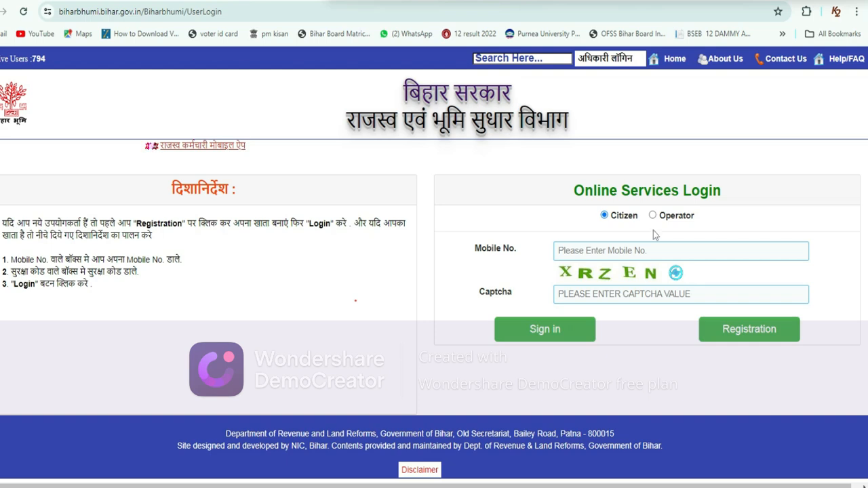
# - Open the User Registration form for a new Citizen account and view its personal and address sections
pyautogui.click(727, 332)
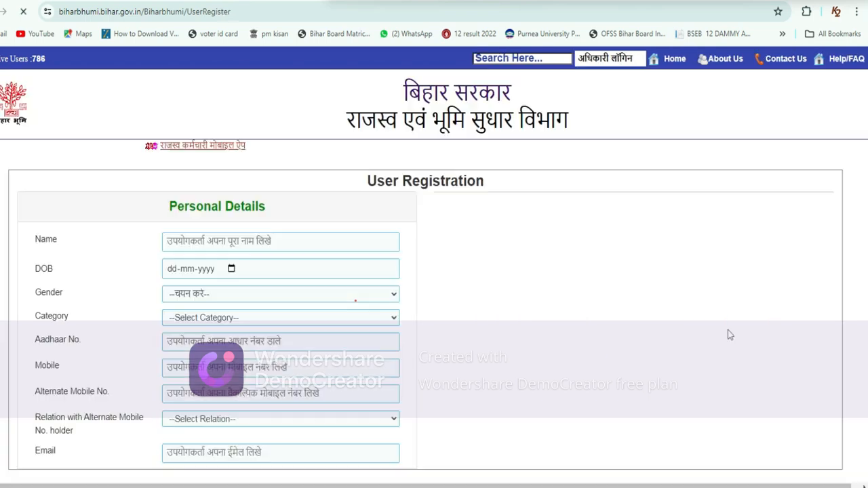
pyautogui.scroll(-3, 481, 364)
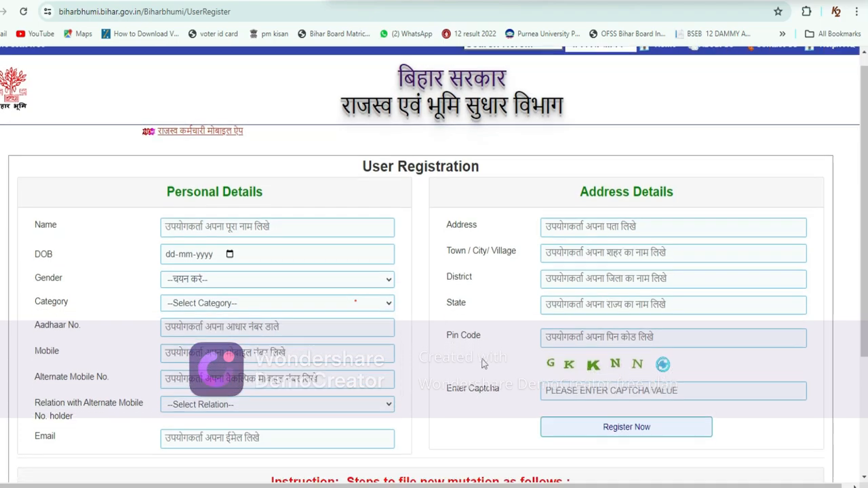
pyautogui.scroll(2, 481, 364)
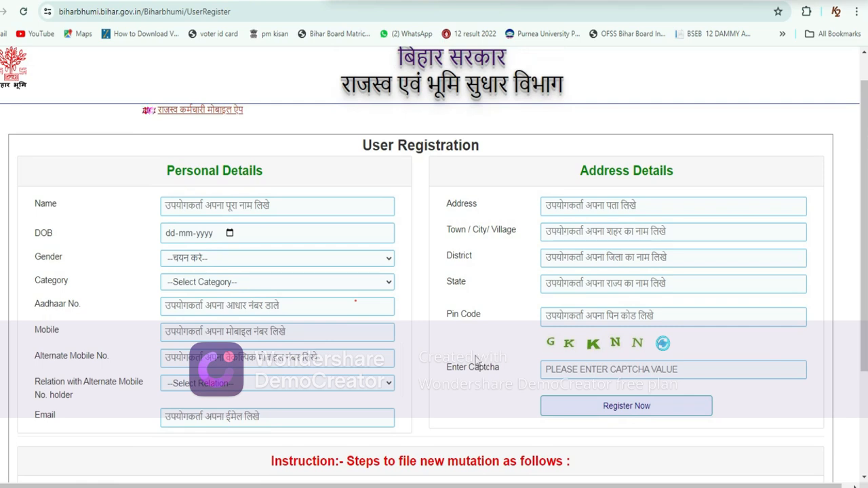
# - Examine the Name, DOB, Gender and Category fields of the registration form, including the gender and category choices
pyautogui.click(179, 205)
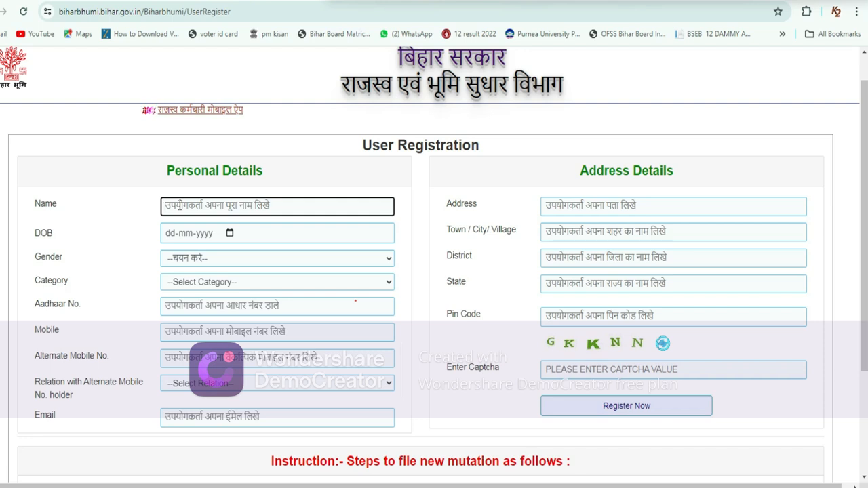
pyautogui.click(178, 233)
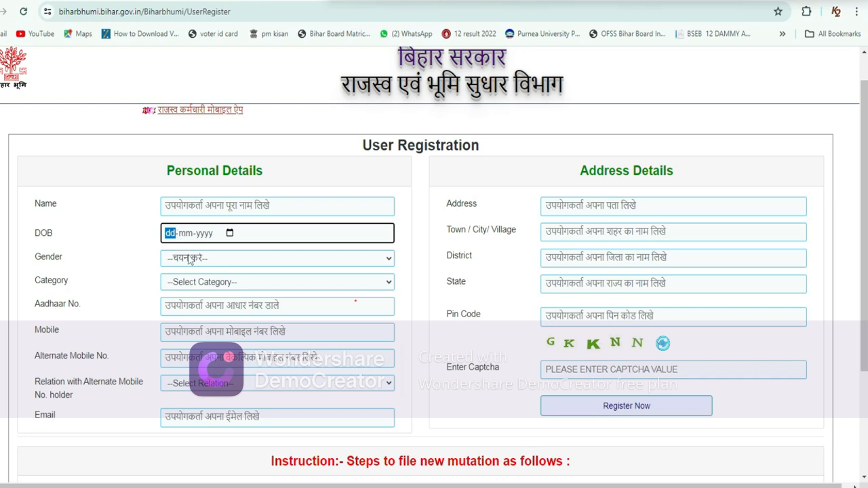
pyautogui.click(191, 258)
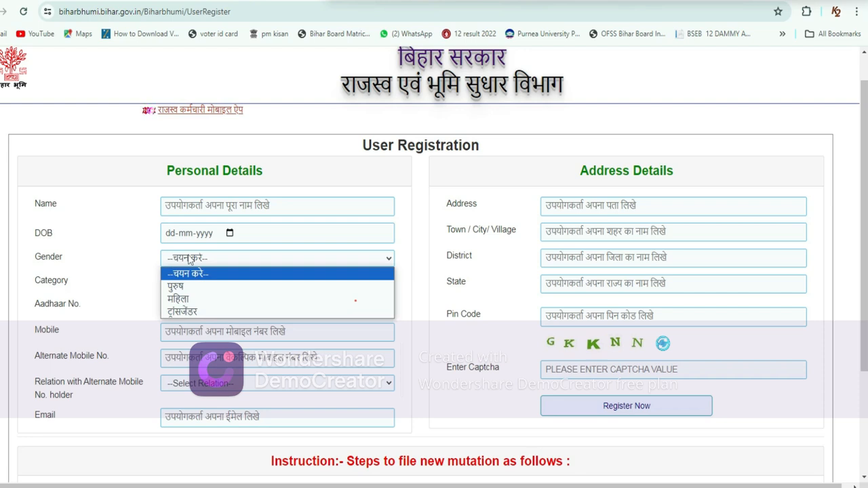
pyautogui.click(137, 261)
pyautogui.click(175, 284)
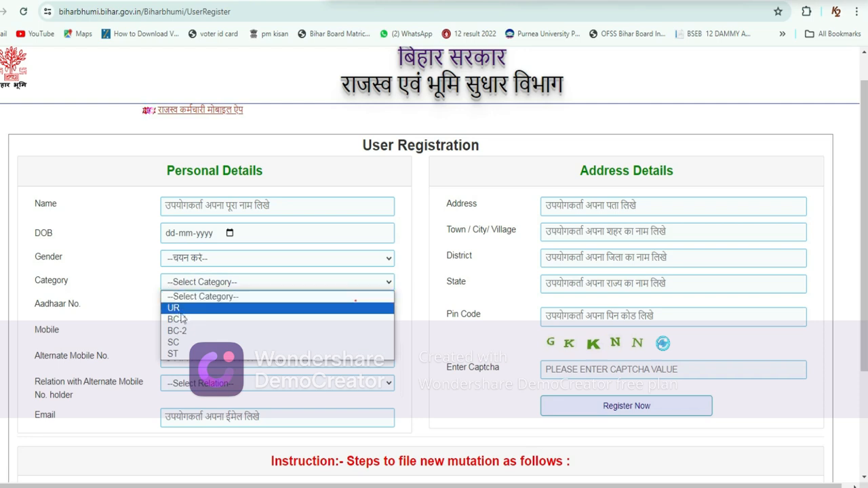
pyautogui.click(136, 325)
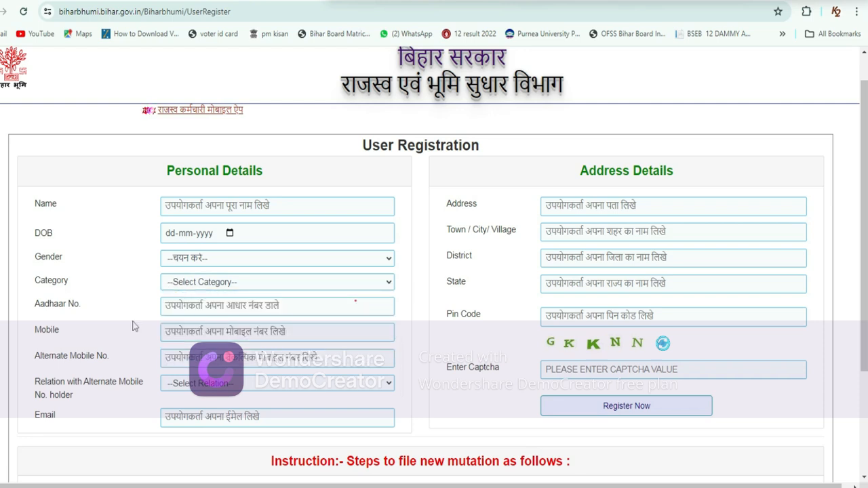
# - Examine the Aadhaar, mobile, alternate mobile, relation and email fields of the registration form, including the relation choices
pyautogui.click(170, 308)
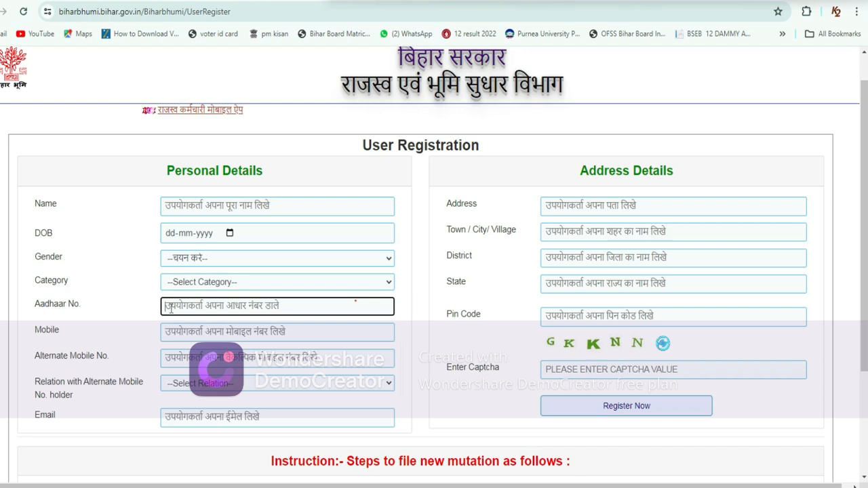
pyautogui.click(174, 330)
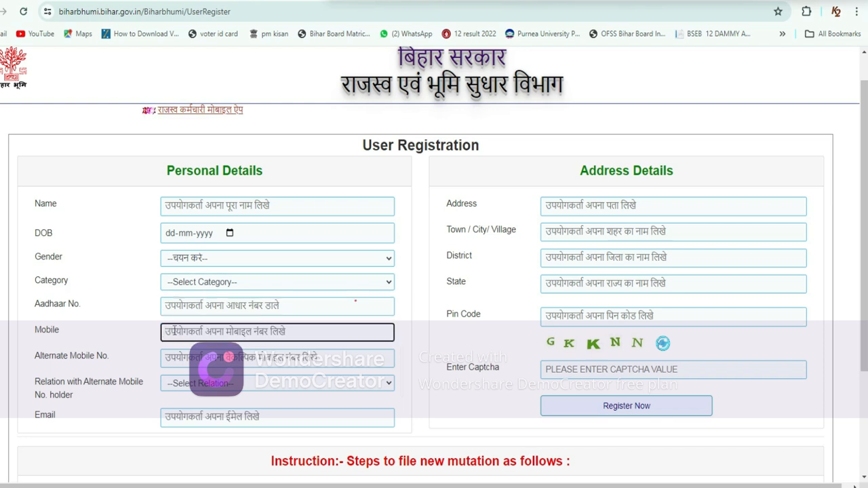
pyautogui.click(169, 351)
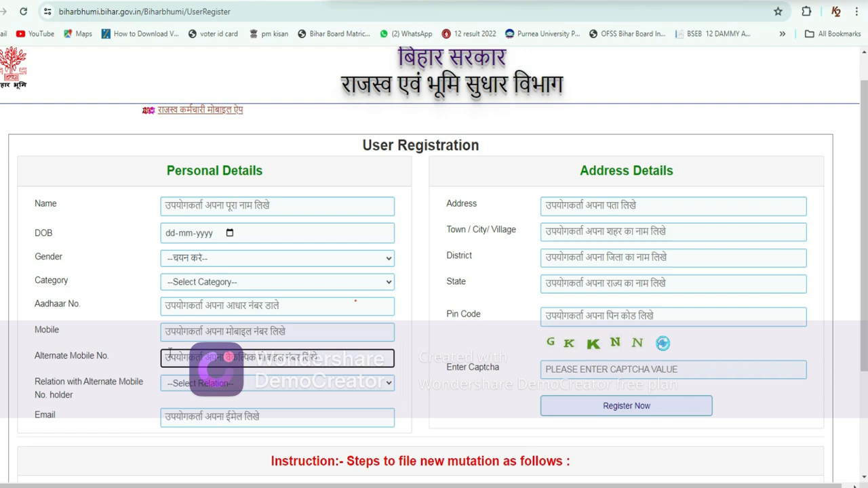
pyautogui.click(177, 385)
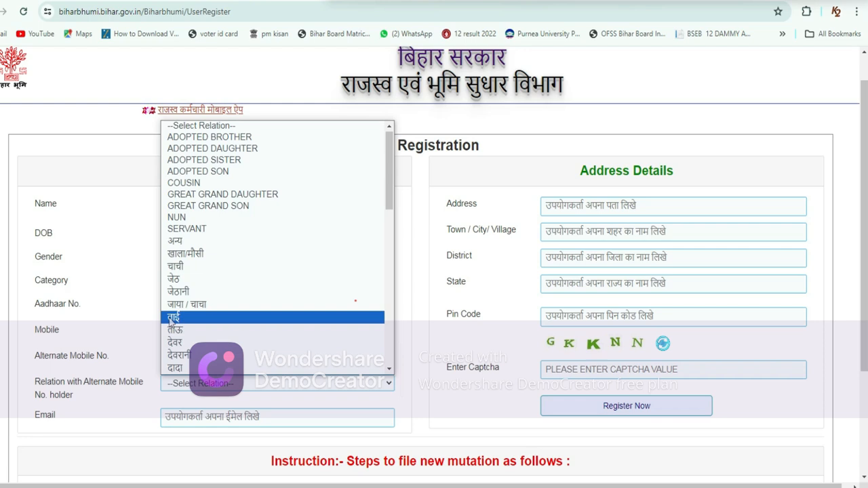
pyautogui.click(144, 331)
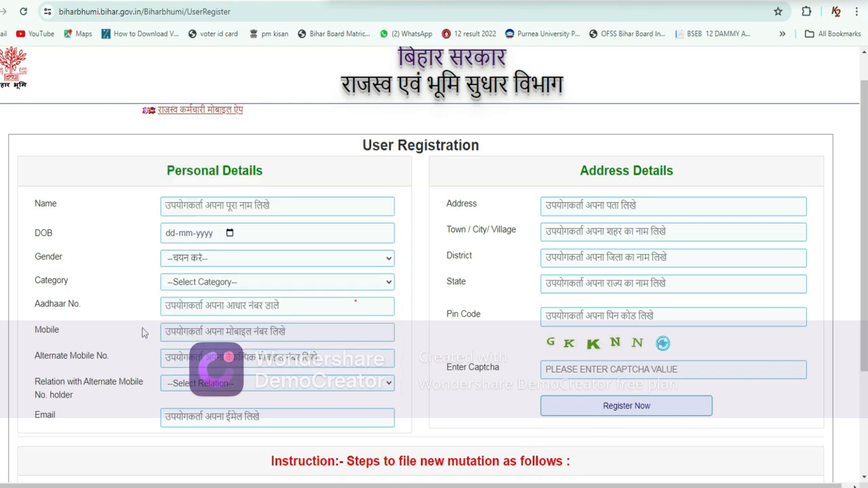
pyautogui.click(189, 418)
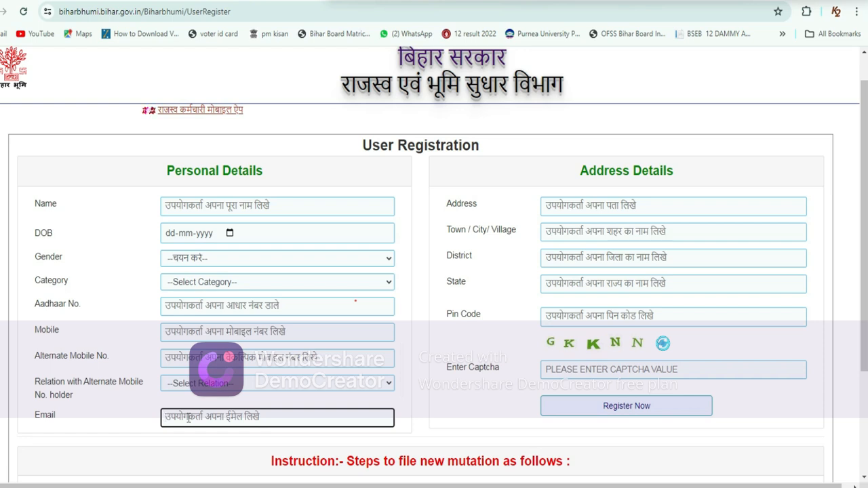
# - Examine the address, town, district, state, pin code and captcha fields under Address Details
pyautogui.click(571, 210)
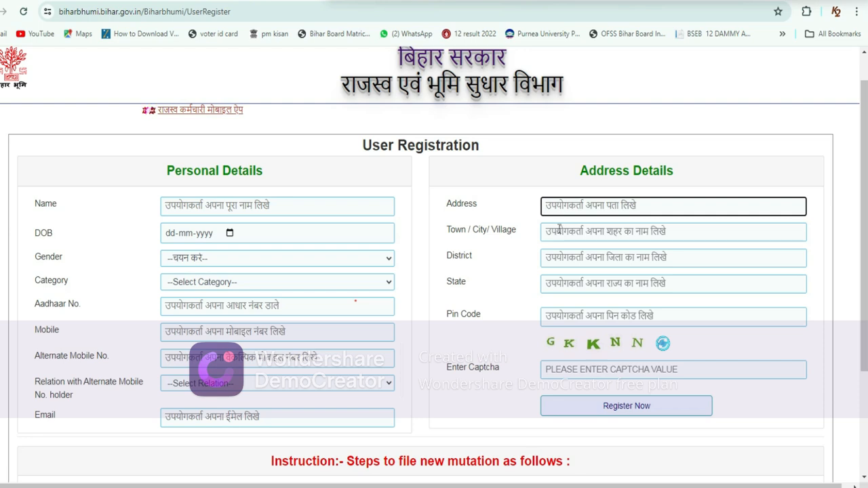
pyautogui.click(559, 232)
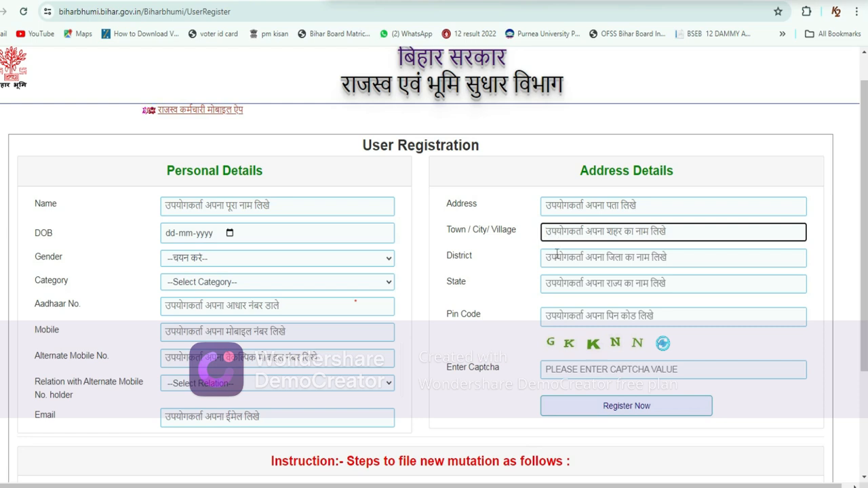
pyautogui.click(557, 257)
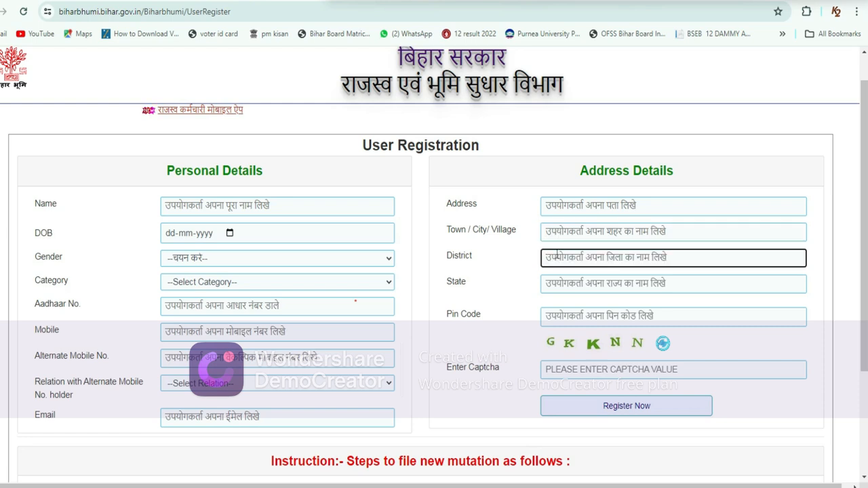
pyautogui.click(553, 276)
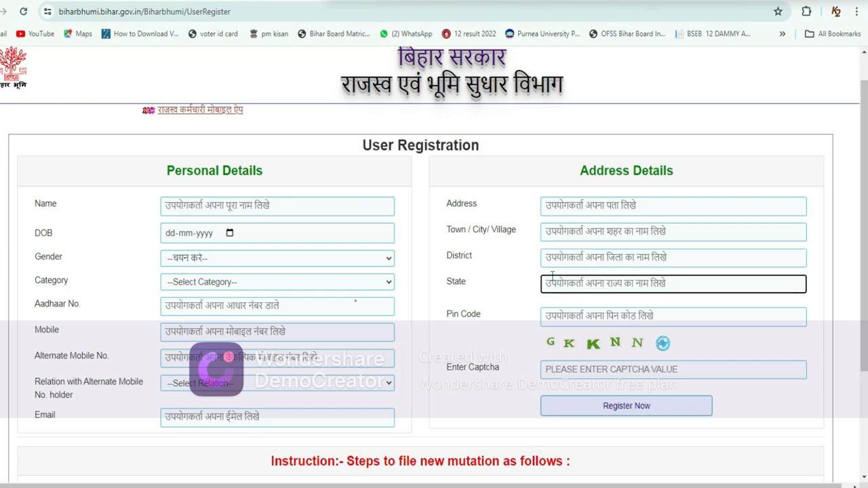
pyautogui.click(564, 322)
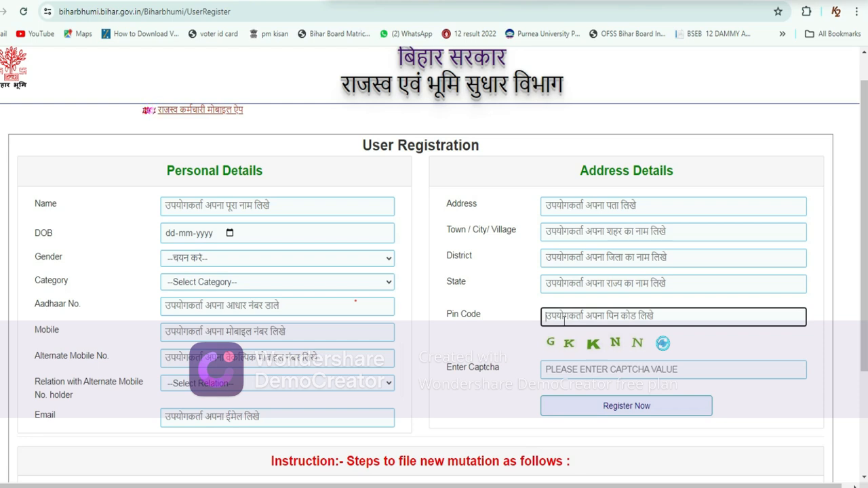
pyautogui.click(564, 366)
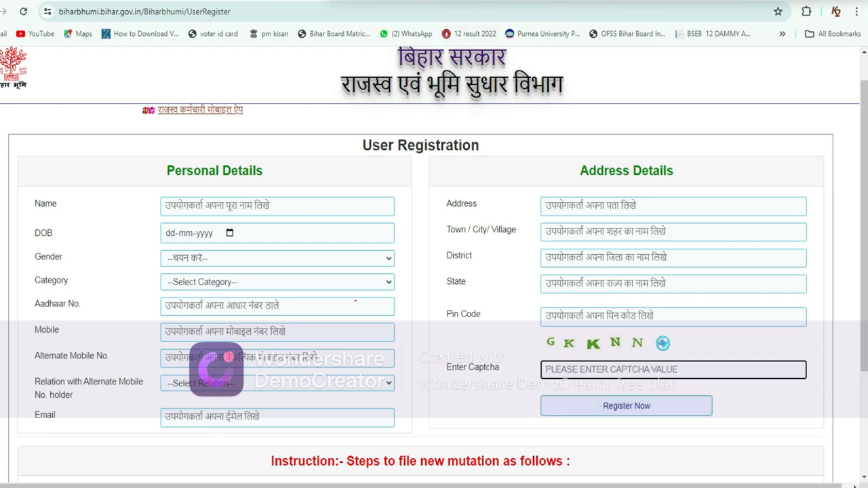
# - Mark the Mobile field of the registration form with red pen strokes
pyautogui.click(384, 2)
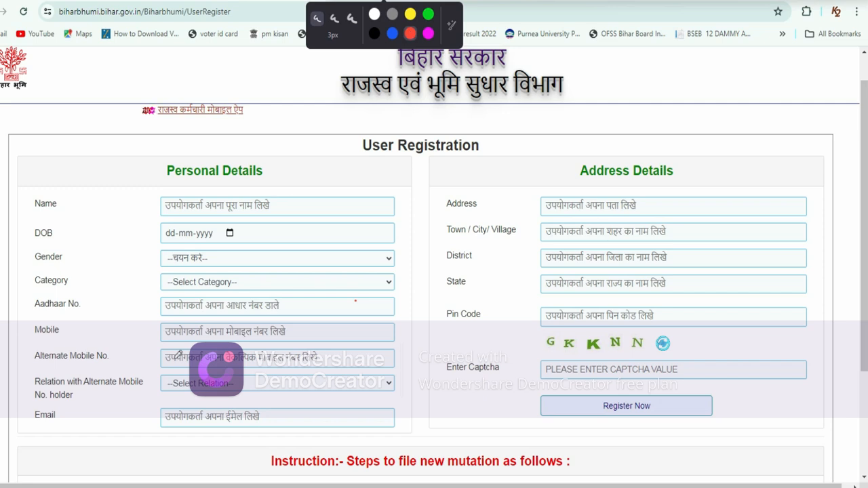
pyautogui.moveTo(152, 346); pyautogui.dragTo(200, 321)
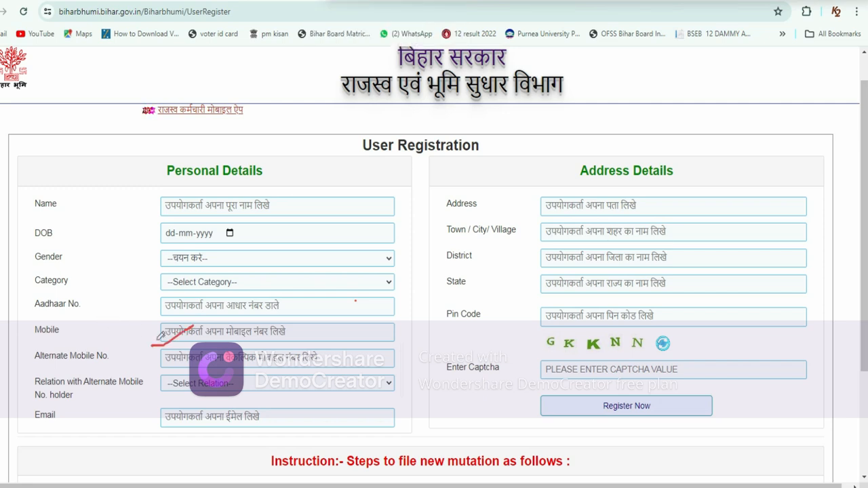
pyautogui.moveTo(159, 341); pyautogui.dragTo(198, 321)
pyautogui.moveTo(152, 348); pyautogui.dragTo(192, 326)
pyautogui.click(175, 338)
pyautogui.click(178, 339)
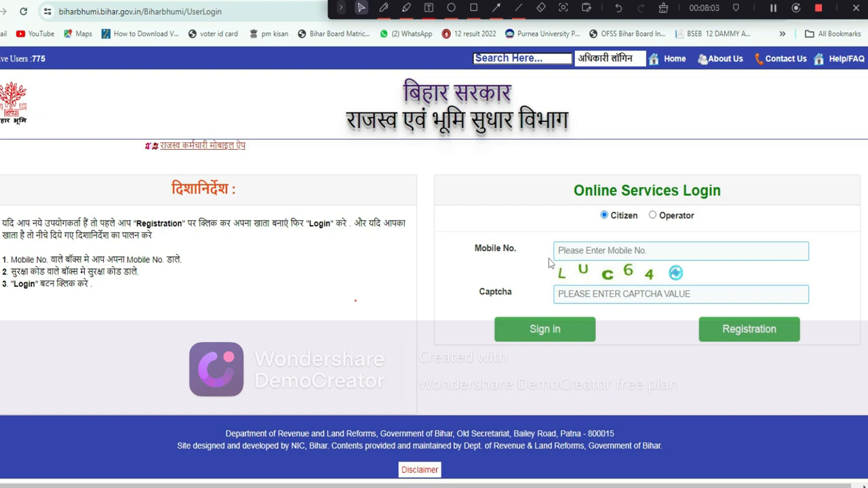
# - Sign in to Online Services as a Citizen with the registered mobile number and the captcha
pyautogui.click(603, 251)
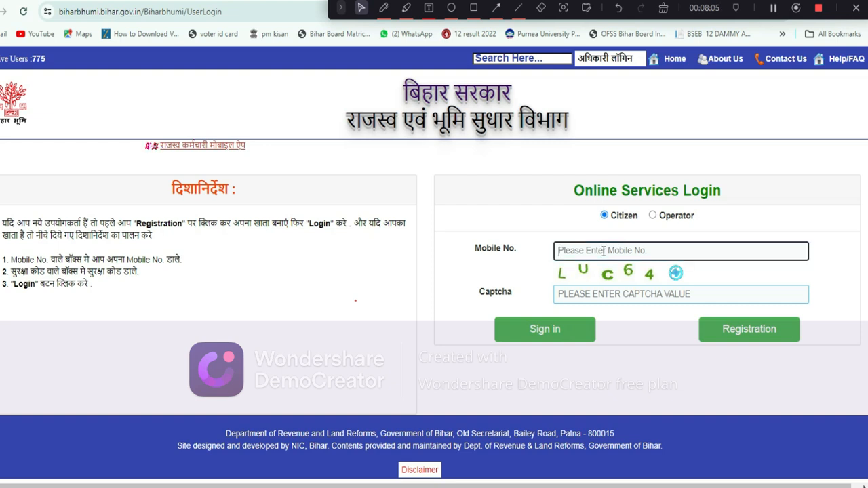
pyautogui.click(585, 296)
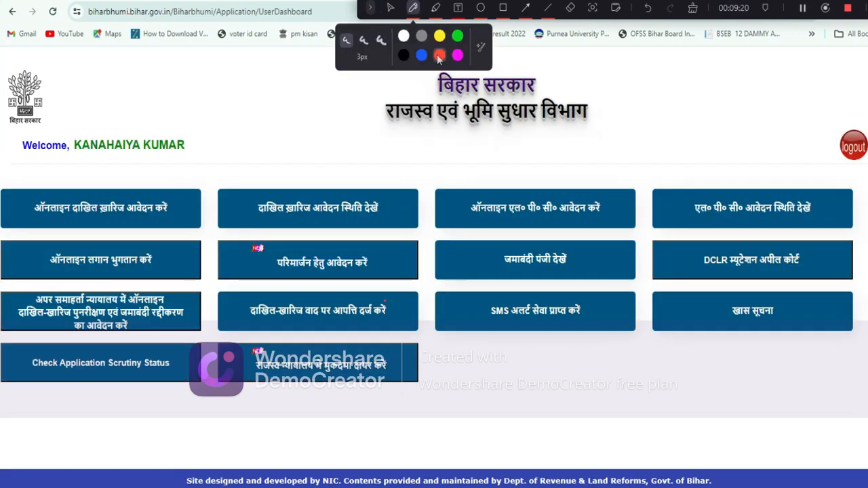
# - Circle the state emblem, the welcome text, the account holder's name and the logout control in red on the dashboard
pyautogui.click(294, 126)
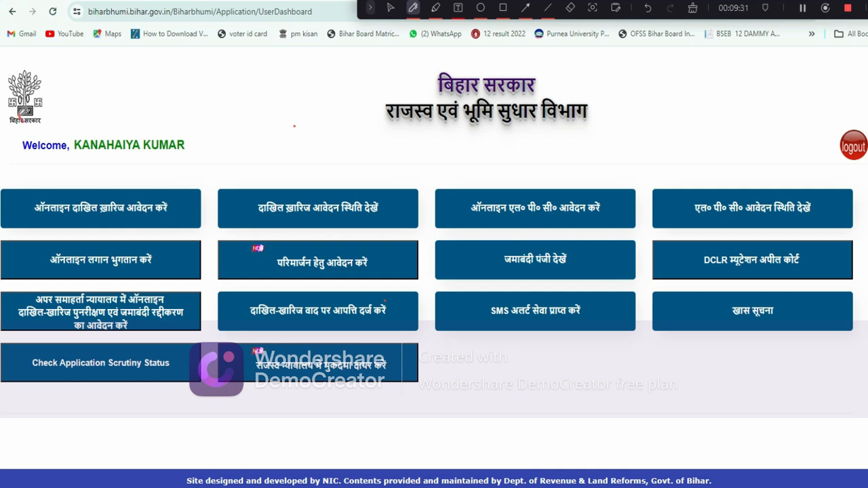
pyautogui.moveTo(26, 124)
pyautogui.mouseDown()
pyautogui.moveTo(44, 78)
pyautogui.moveTo(15, 107)
pyautogui.moveTo(57, 112)
pyautogui.moveTo(27, 74)
pyautogui.moveTo(17, 108)
pyautogui.mouseUp()
pyautogui.moveTo(30, 140)
pyautogui.mouseDown()
pyautogui.moveTo(19, 152)
pyautogui.moveTo(54, 157)
pyautogui.moveTo(66, 137)
pyautogui.moveTo(29, 124)
pyautogui.mouseUp()
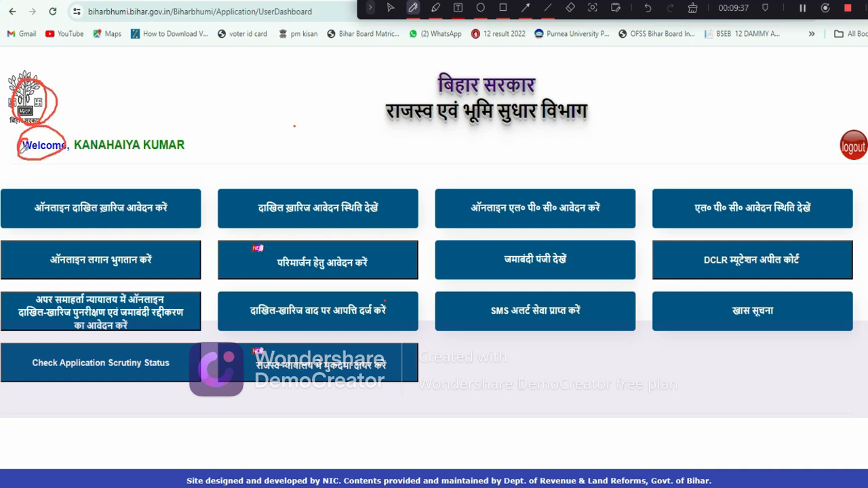
pyautogui.moveTo(65, 140)
pyautogui.mouseDown()
pyautogui.moveTo(87, 163)
pyautogui.moveTo(189, 146)
pyautogui.moveTo(157, 122)
pyautogui.moveTo(88, 130)
pyautogui.mouseUp()
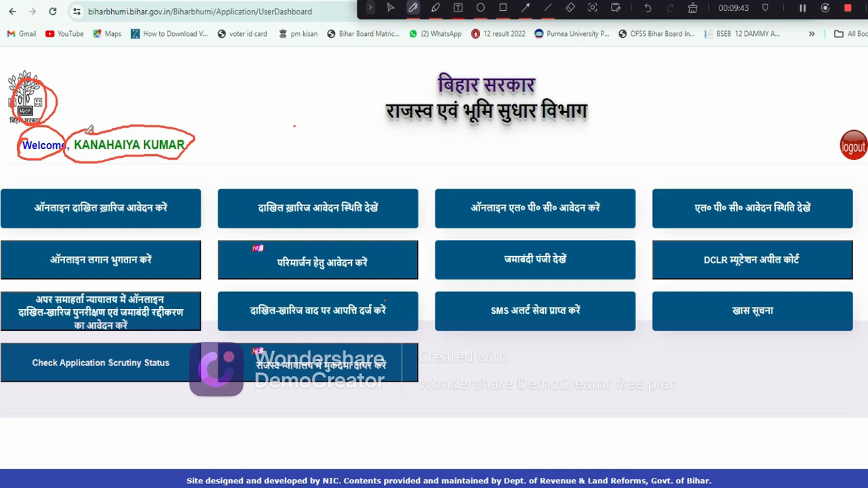
pyautogui.moveTo(862, 116)
pyautogui.mouseDown()
pyautogui.moveTo(833, 125)
pyautogui.moveTo(827, 153)
pyautogui.moveTo(852, 168)
pyautogui.moveTo(866, 157)
pyautogui.moveTo(862, 127)
pyautogui.mouseUp()
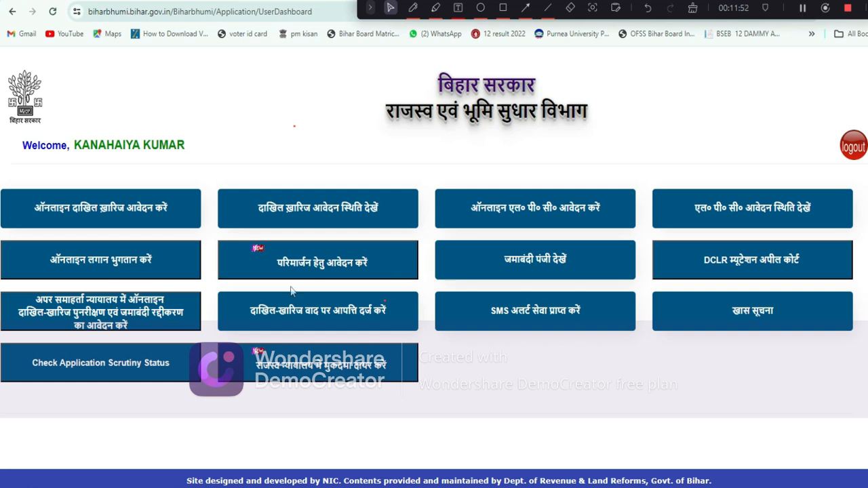
# - Open the परिमार्जन हेतु आवेदन करें service from the user dashboard
pyautogui.click(344, 269)
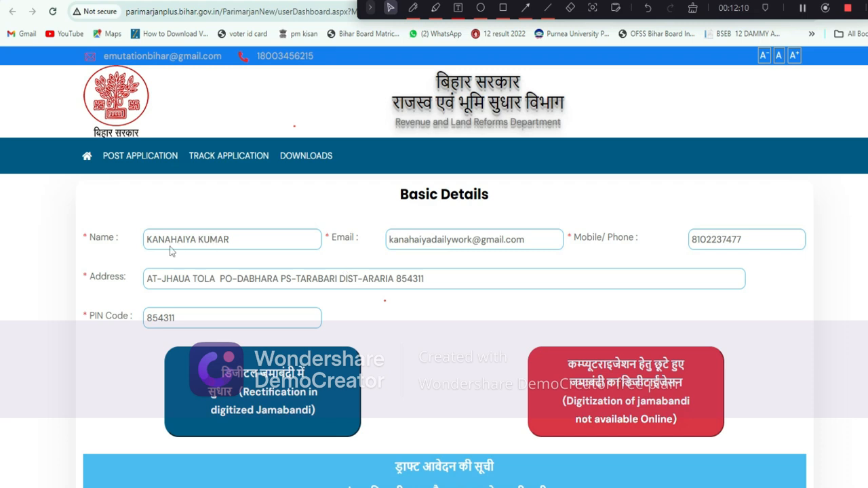
# - Underline the name, email, mobile, address and PIN code values in Basic Details with red pen strokes
pyautogui.click(412, 8)
pyautogui.moveTo(164, 258); pyautogui.dragTo(202, 256)
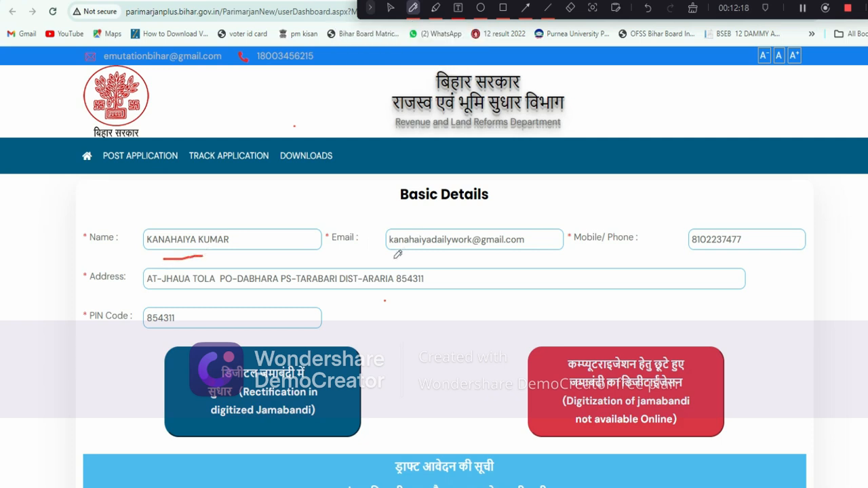
pyautogui.moveTo(394, 257); pyautogui.dragTo(510, 252)
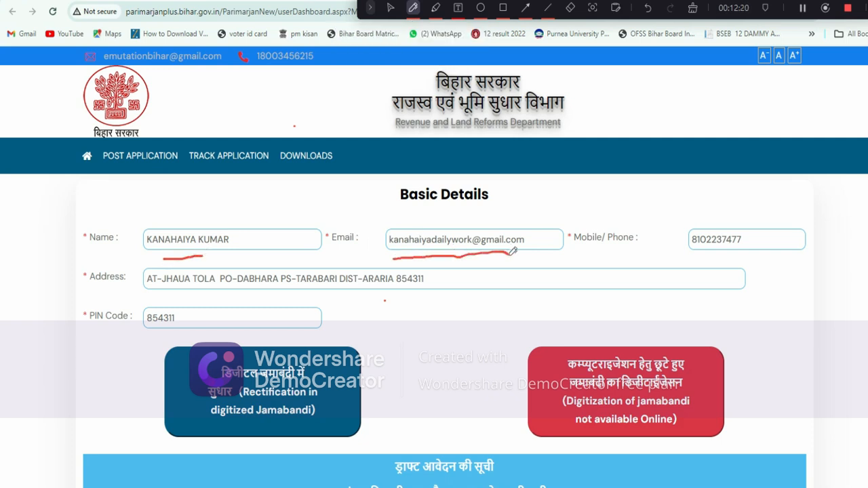
pyautogui.moveTo(687, 255); pyautogui.dragTo(739, 238)
pyautogui.moveTo(160, 297); pyautogui.dragTo(378, 295)
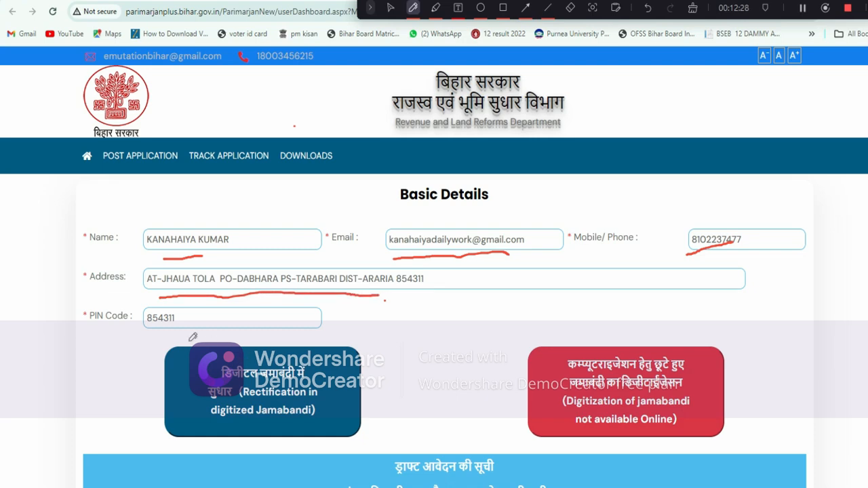
pyautogui.moveTo(169, 337); pyautogui.dragTo(253, 327)
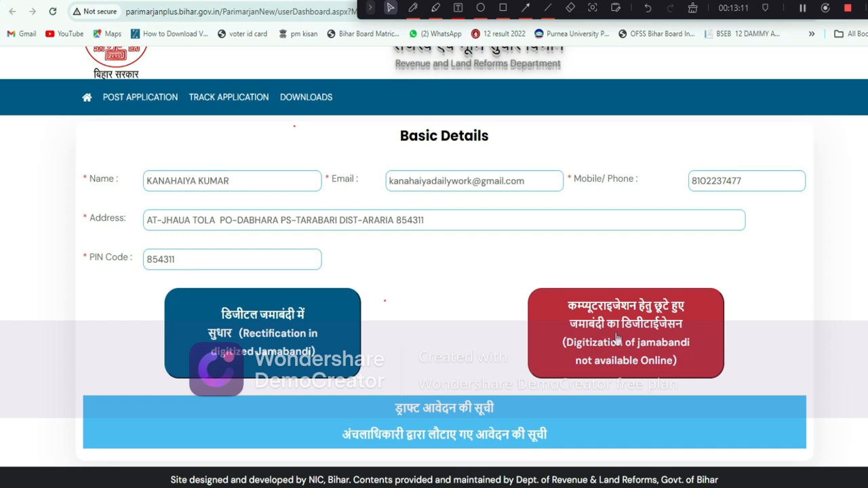
# - Open the application choices for Rectification in digitized Jamabandi
pyautogui.click(275, 322)
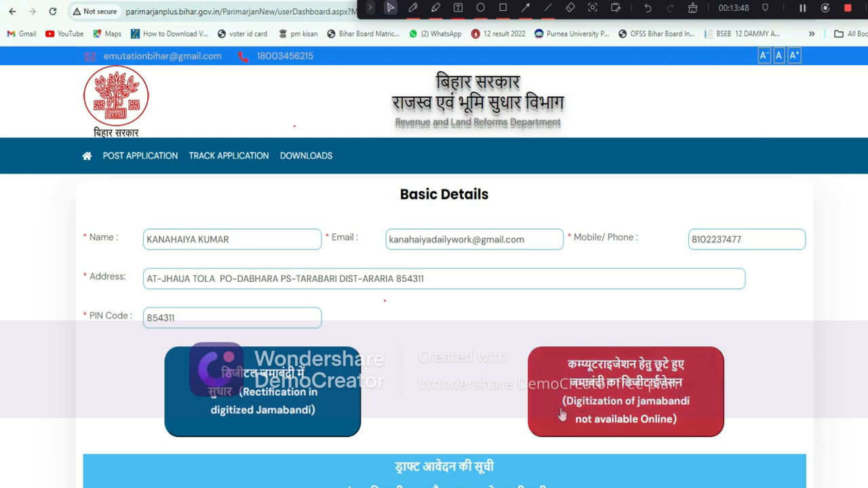
pyautogui.click(264, 399)
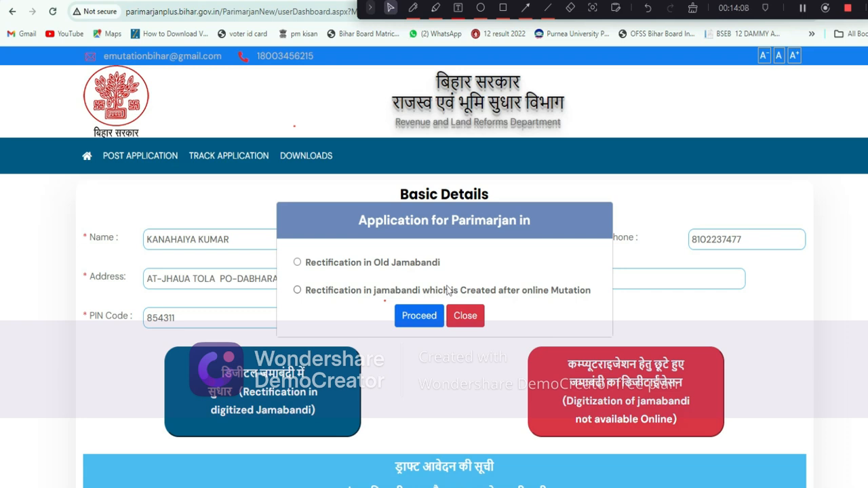
# - Try to proceed with Rectification in jamabandi which is Created after online Mutation
pyautogui.click(297, 291)
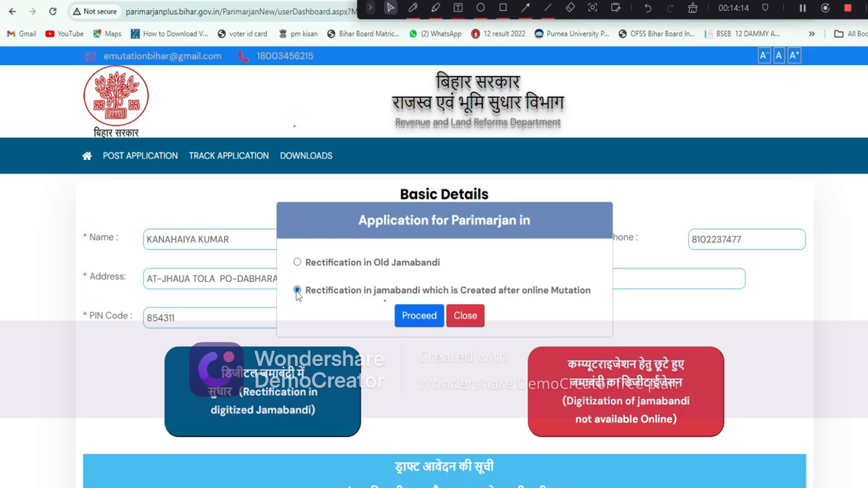
pyautogui.click(415, 316)
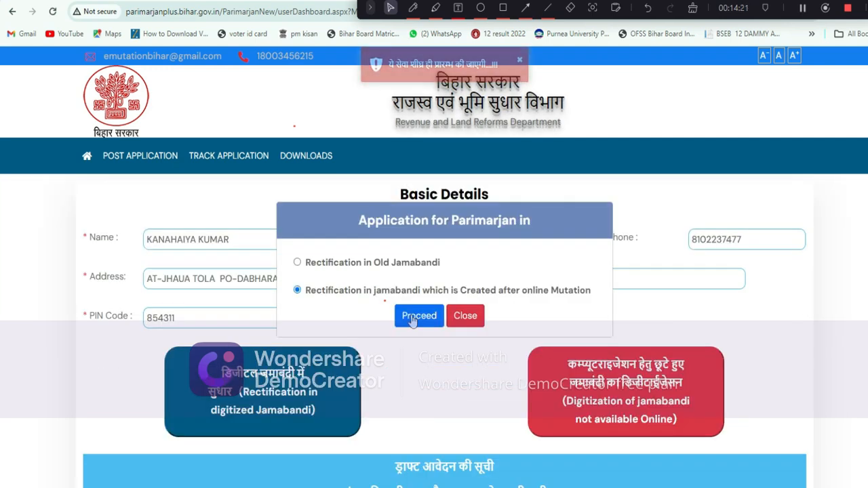
pyautogui.click(413, 317)
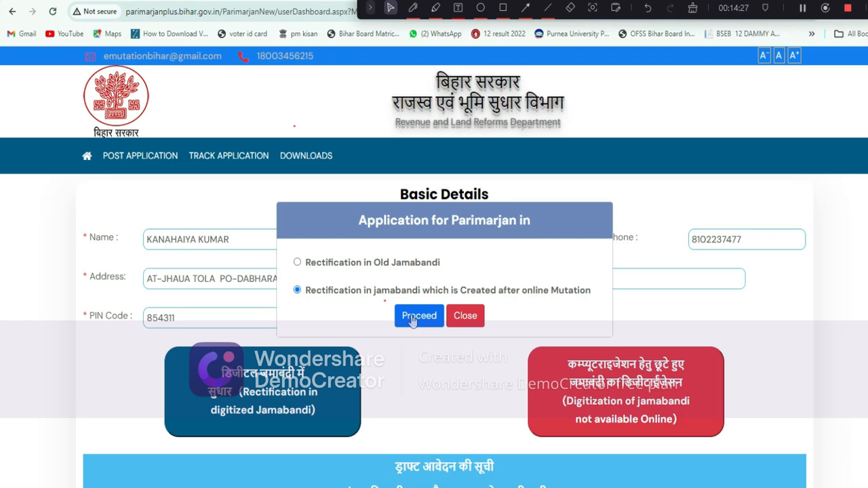
# - Proceed with Rectification in Old Jamabandi to open its correction application form
pyautogui.click(296, 264)
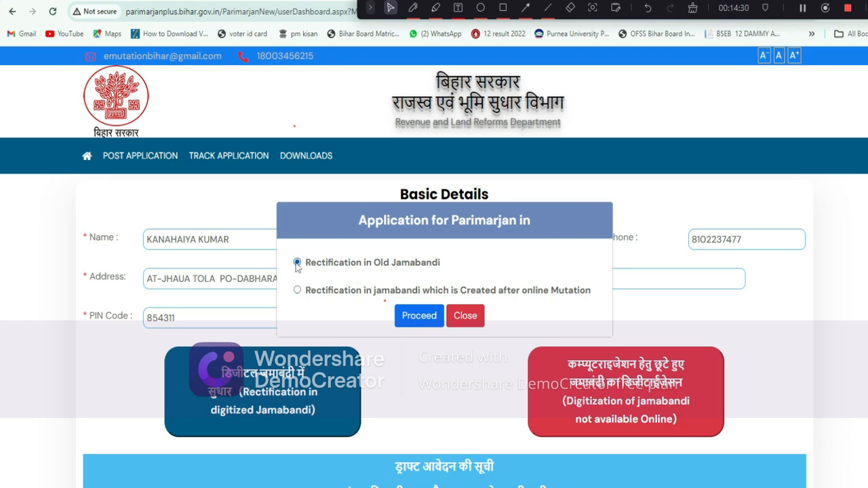
pyautogui.click(422, 317)
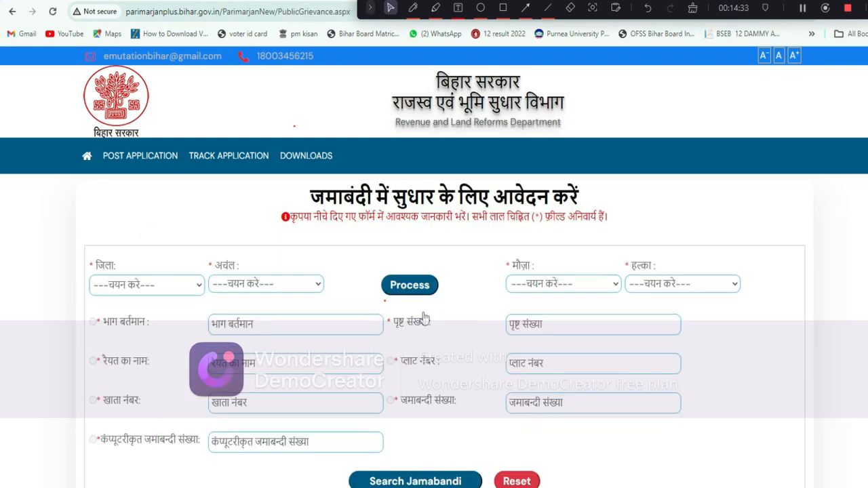
# - Mark the जिला field of the jamabandi correction form with a red pen stroke and leave the pen
pyautogui.scroll(-1, 423, 317)
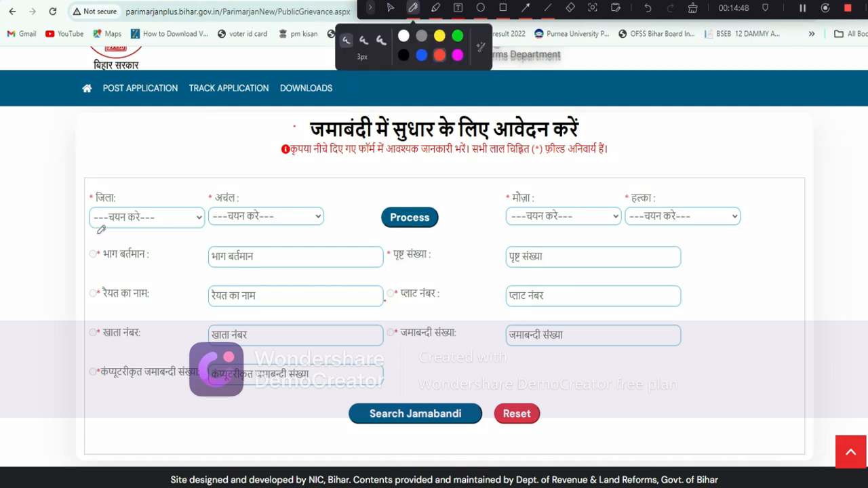
pyautogui.moveTo(97, 233); pyautogui.dragTo(144, 193)
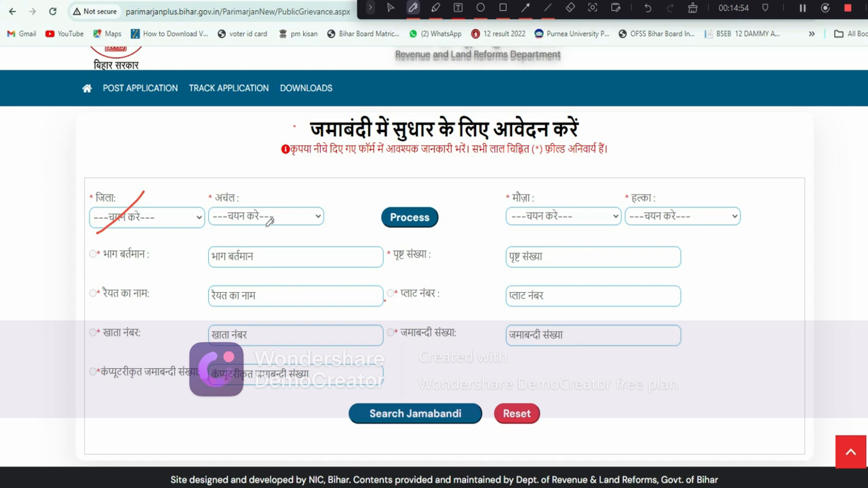
pyautogui.click(391, 8)
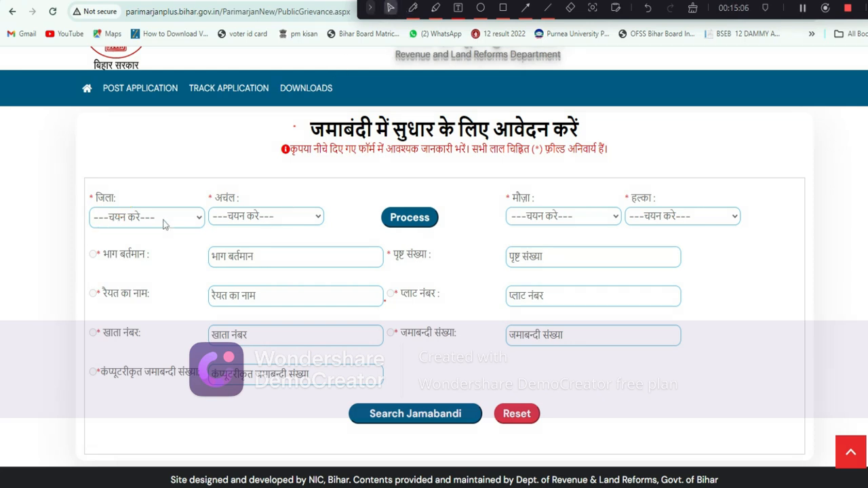
# - Set both the जिला and the अचंल of the jamabandi correction form to Araria
pyautogui.click(164, 223)
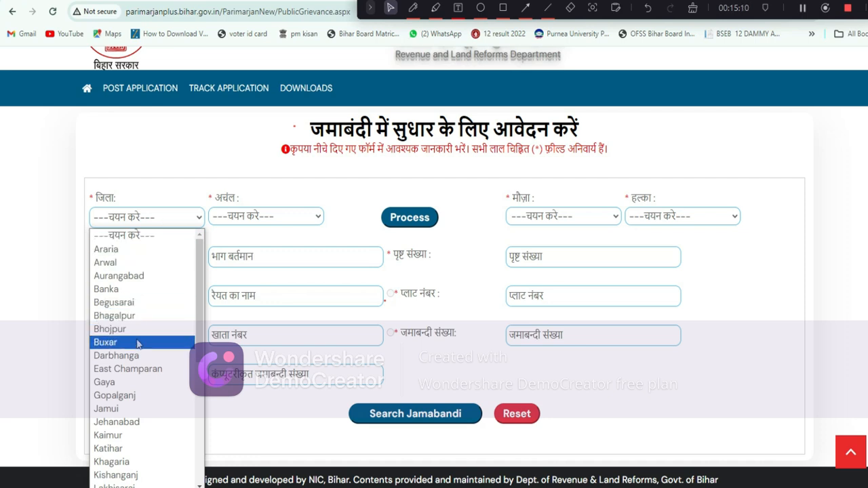
pyautogui.click(268, 223)
pyautogui.click(267, 222)
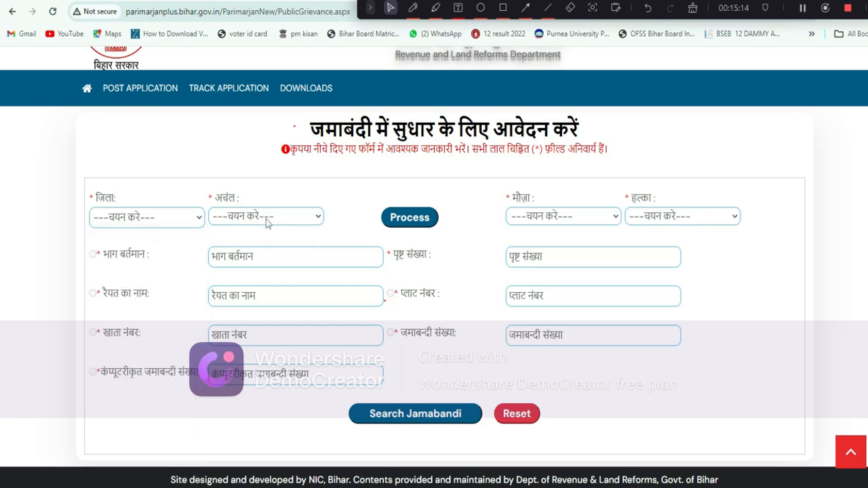
pyautogui.click(268, 222)
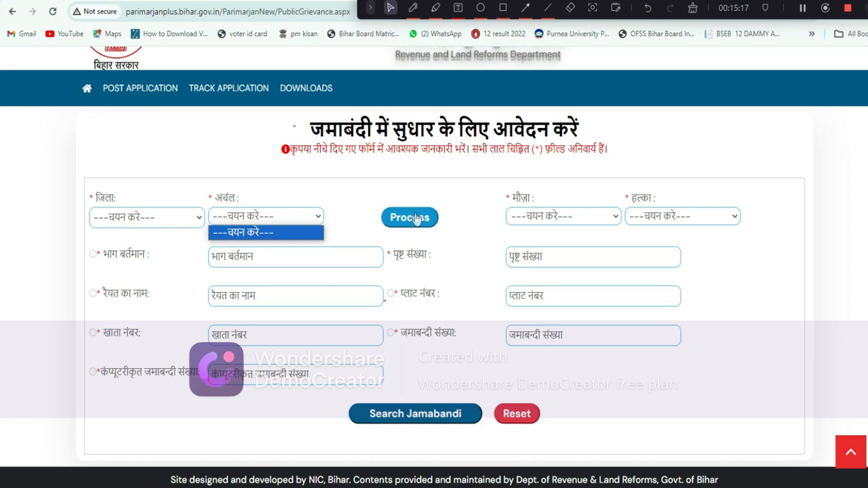
pyautogui.click(527, 217)
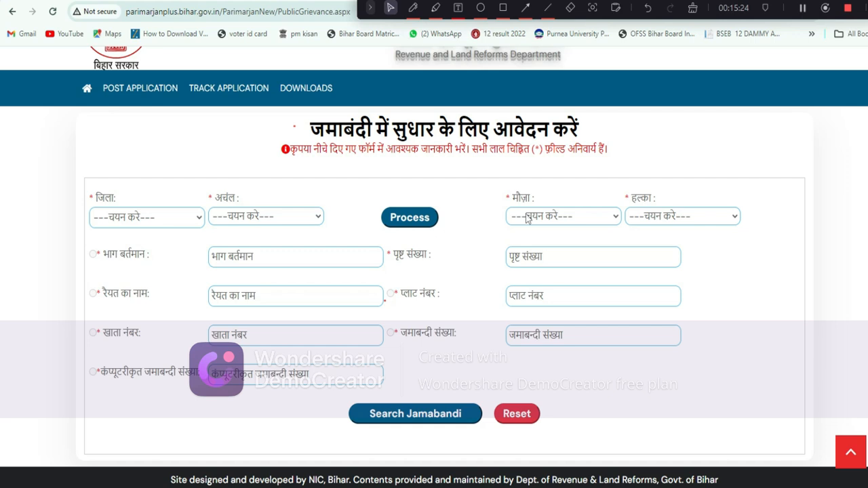
pyautogui.click(142, 217)
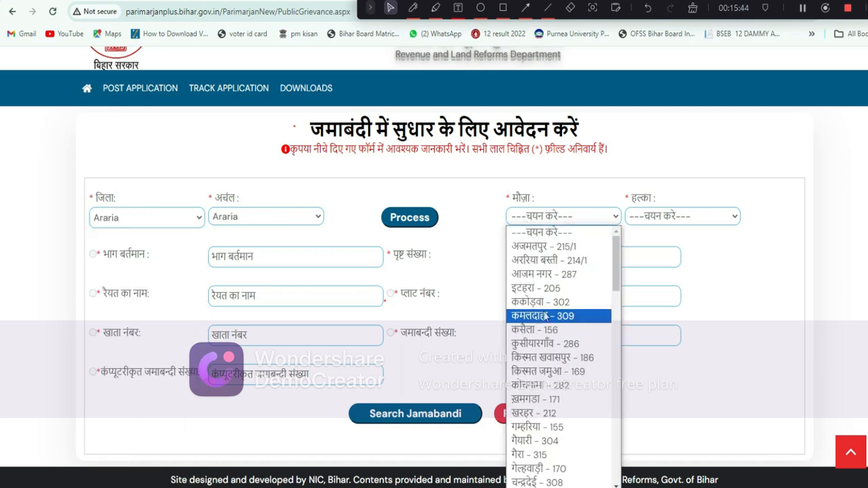
# - Set the मौज़ा to जमुआ - 172 and the हल्का to जमुआ, and search for the jamabandi by its खाता नंबर
pyautogui.scroll(-1, 549, 325)
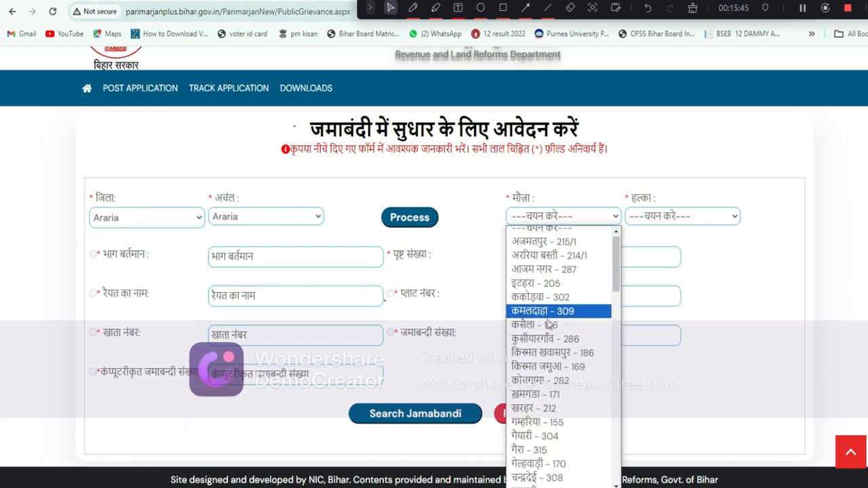
pyautogui.scroll(-5, 549, 325)
pyautogui.scroll(6, 549, 326)
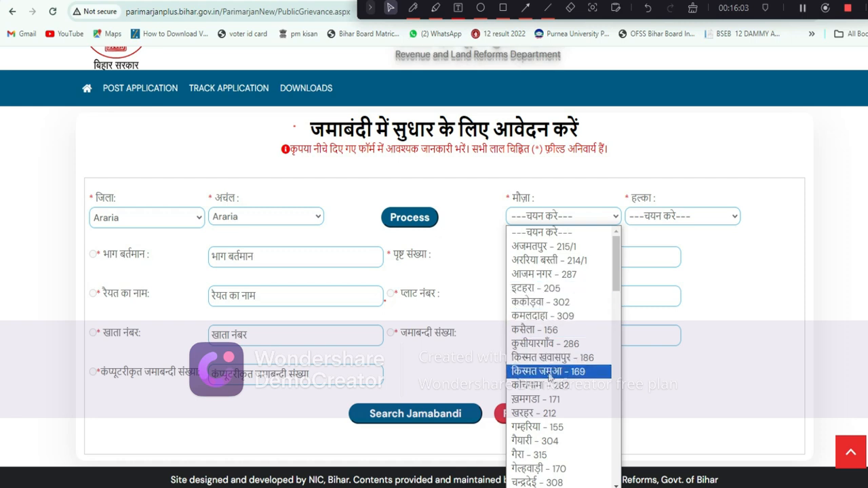
pyautogui.click(682, 217)
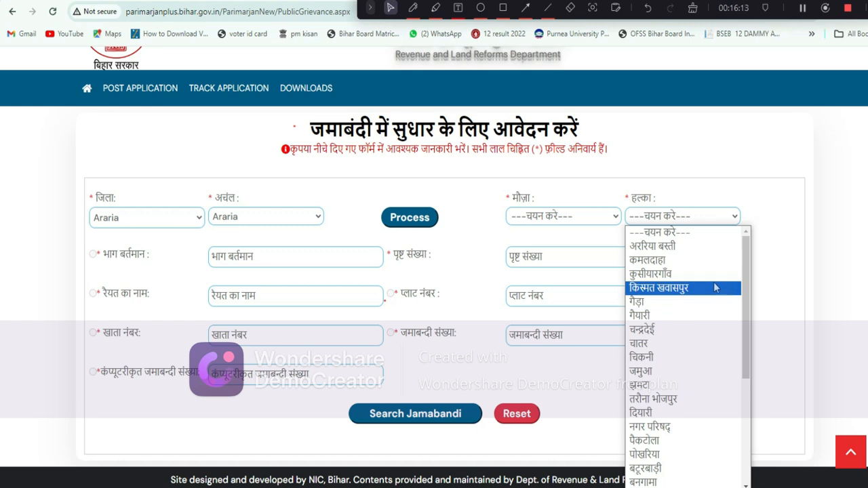
pyautogui.click(764, 287)
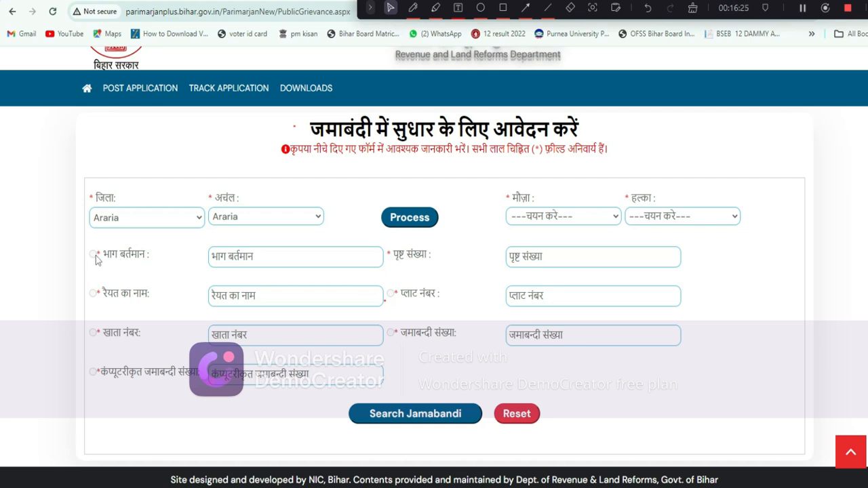
pyautogui.click(230, 261)
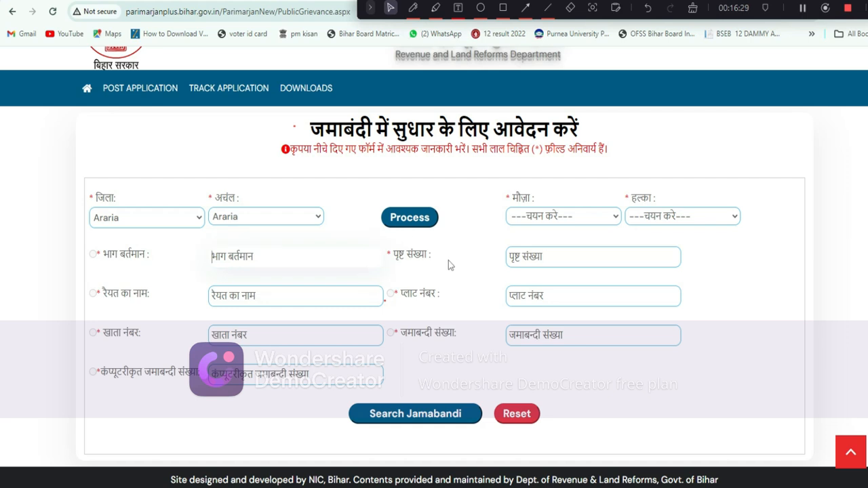
pyautogui.click(521, 261)
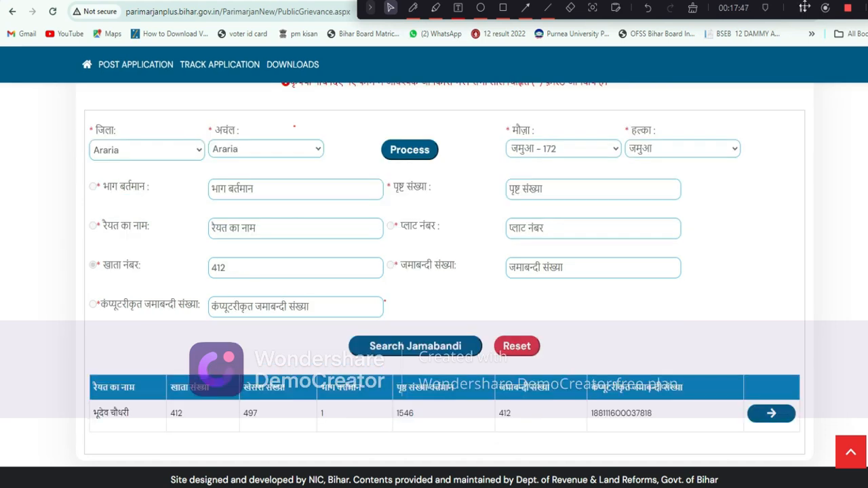
# - Tick each value in the jamabandi search result row with red pen marks, from रैयत का नाम to the computerised jamabandi number
pyautogui.click(413, 8)
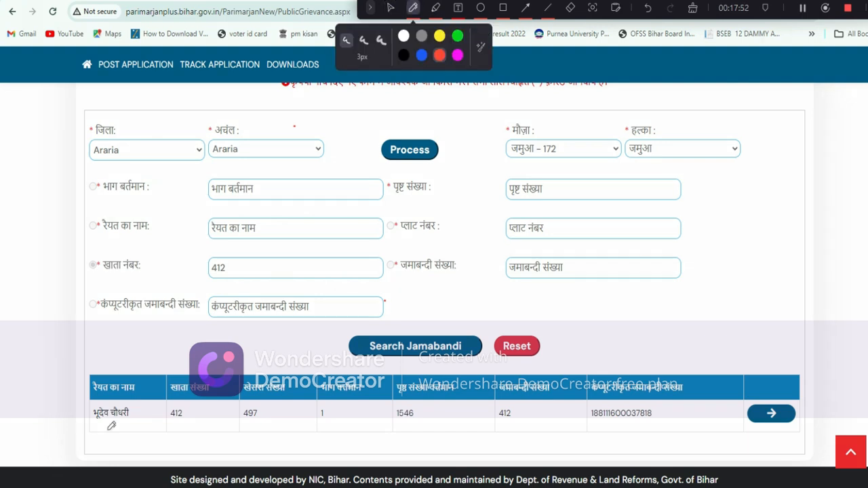
pyautogui.moveTo(94, 434)
pyautogui.mouseDown()
pyautogui.moveTo(131, 395)
pyautogui.moveTo(175, 420)
pyautogui.mouseUp()
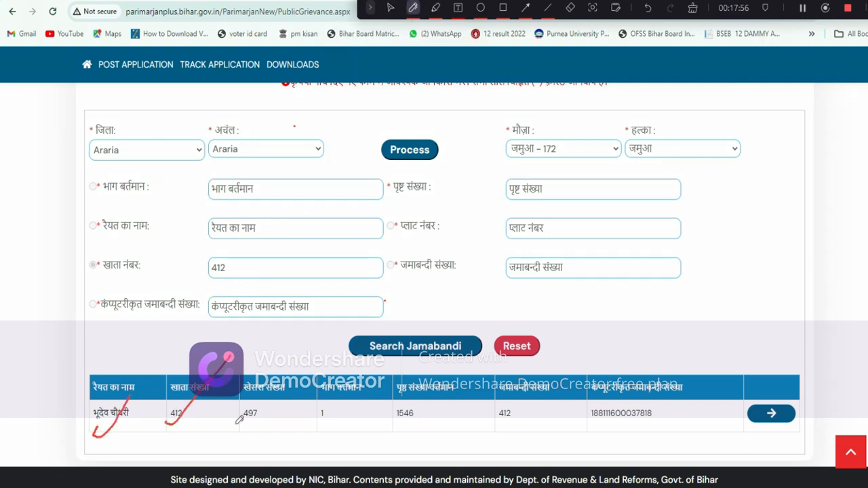
pyautogui.moveTo(236, 418)
pyautogui.mouseDown()
pyautogui.moveTo(243, 425)
pyautogui.moveTo(287, 373)
pyautogui.mouseUp()
pyautogui.moveTo(313, 427); pyautogui.dragTo(361, 369)
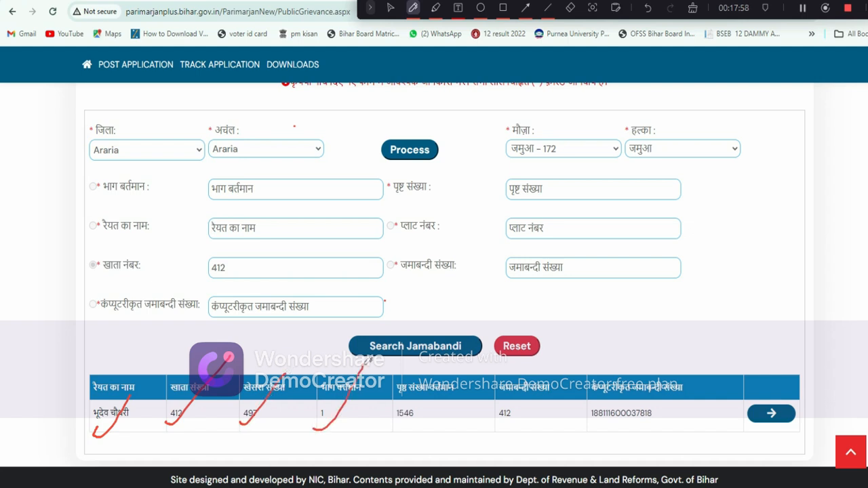
pyautogui.moveTo(396, 420); pyautogui.dragTo(440, 395)
pyautogui.moveTo(477, 427); pyautogui.dragTo(550, 352)
pyautogui.moveTo(577, 409)
pyautogui.mouseDown()
pyautogui.moveTo(587, 419)
pyautogui.moveTo(636, 386)
pyautogui.mouseUp()
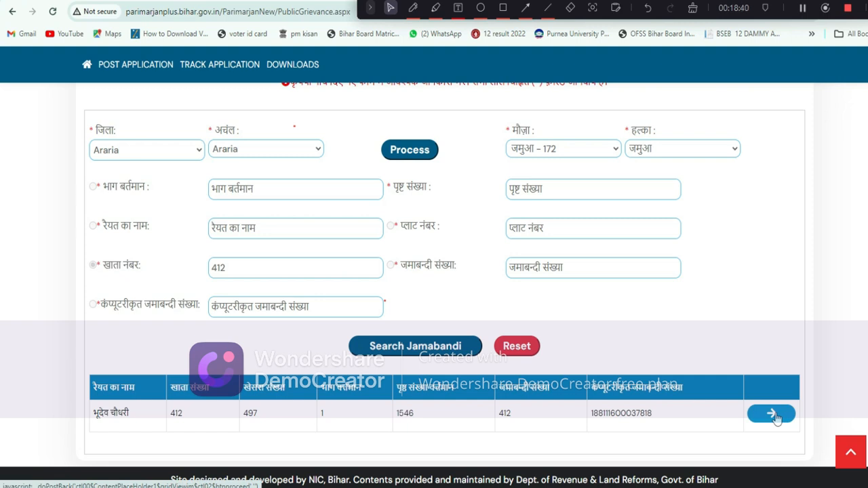
# - Open the details of the found jamabandi and answer Yes to correcting the रैयत details
pyautogui.click(776, 418)
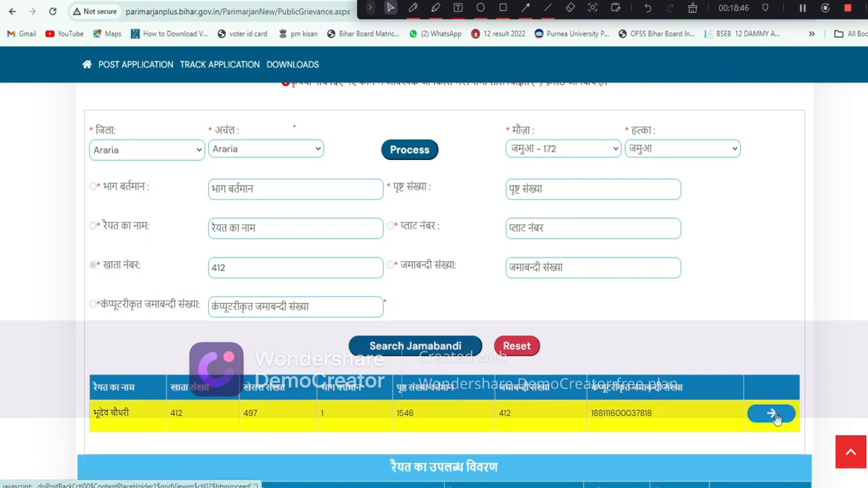
pyautogui.scroll(-10, 776, 418)
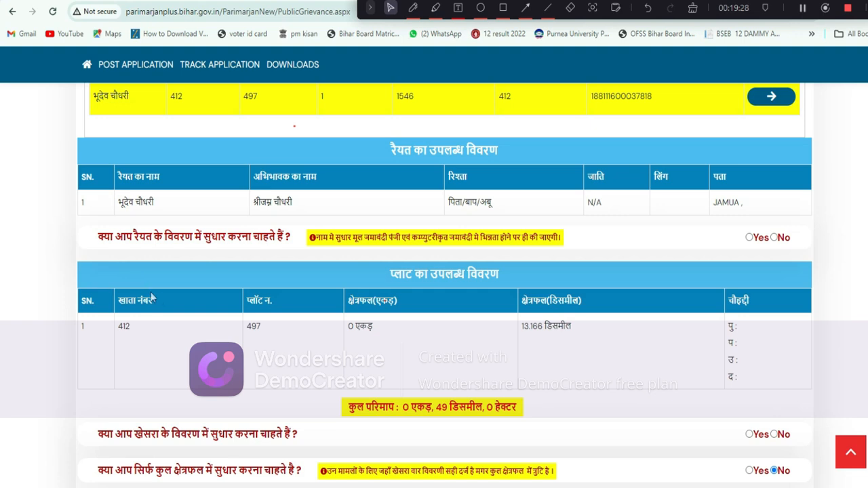
pyautogui.click(749, 237)
pyautogui.click(774, 238)
pyautogui.click(749, 238)
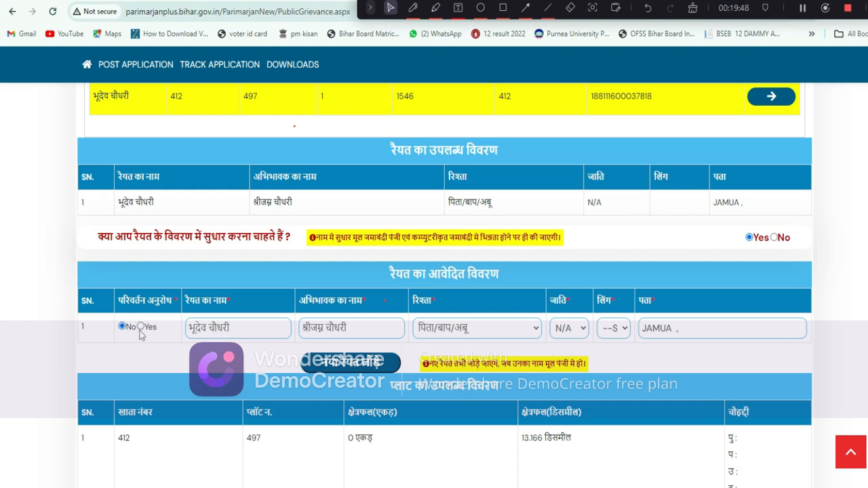
# - Set परिवर्तन अनुरोध to Yes for the existing रैयत row and open its रैयत का नाम and अभिभावक का नाम for editing
pyautogui.tripleClick(247, 332)
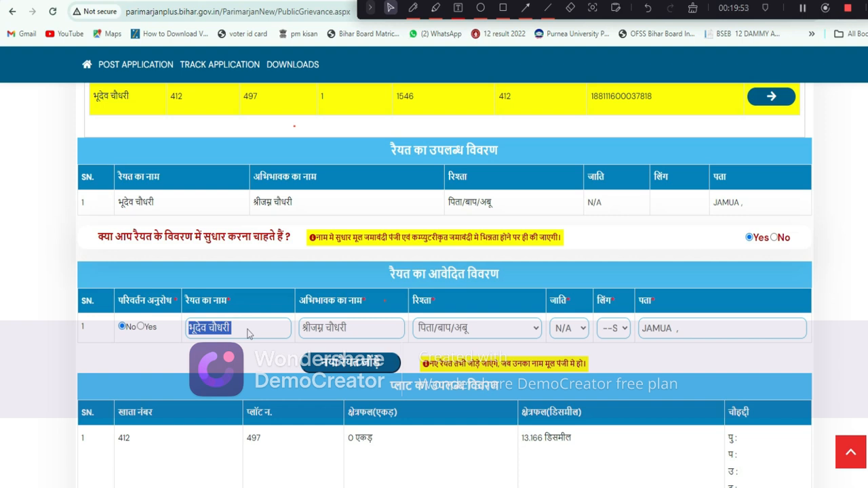
pyautogui.click(141, 327)
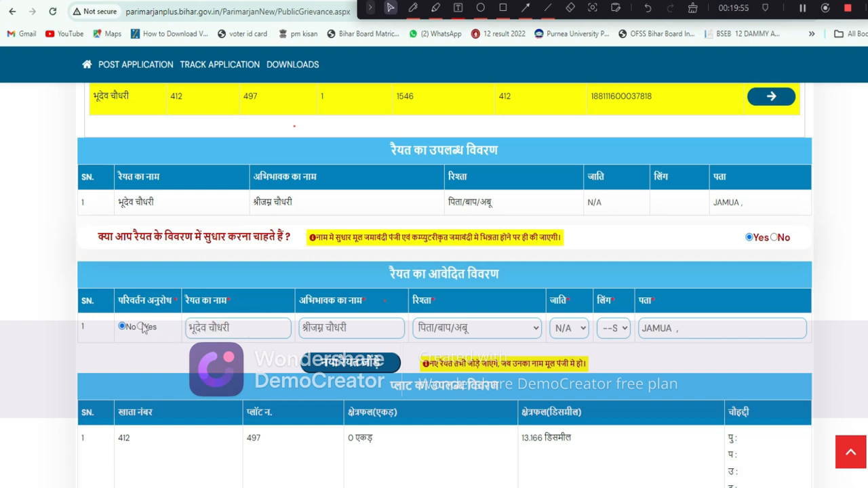
pyautogui.doubleClick(249, 341)
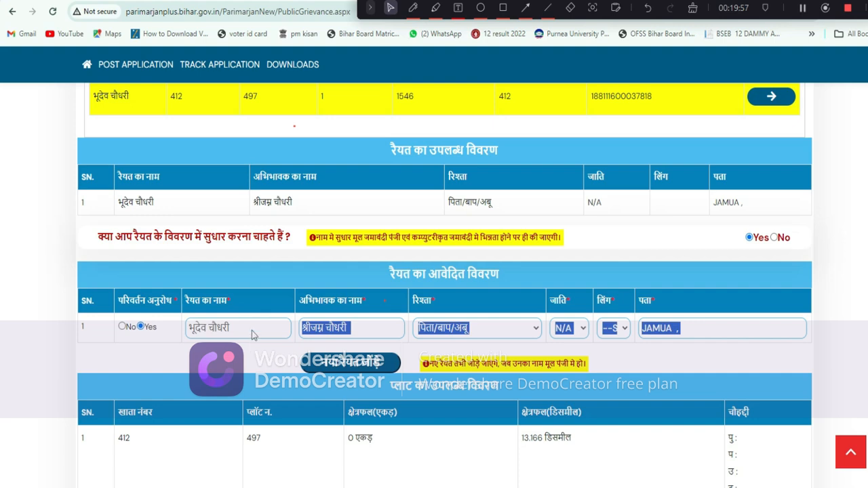
pyautogui.click(251, 331)
pyautogui.scroll(2, 252, 330)
pyautogui.scroll(-2, 265, 366)
pyautogui.click(336, 315)
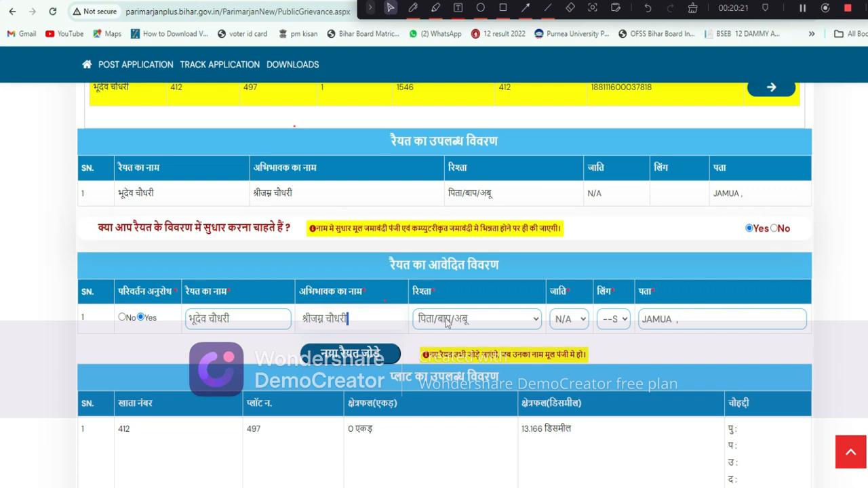
# - Check the जाति and लिंग choices available for the existing रैयत row and open its पता for editing
pyautogui.click(583, 324)
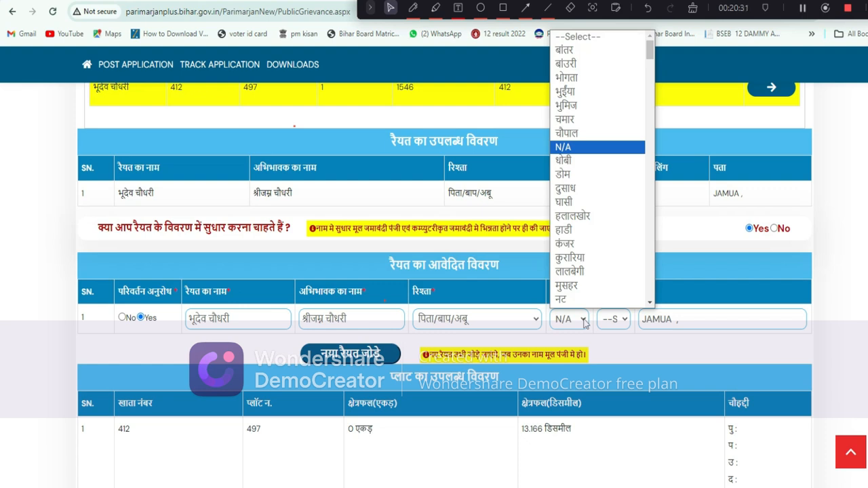
pyautogui.scroll(-1, 580, 292)
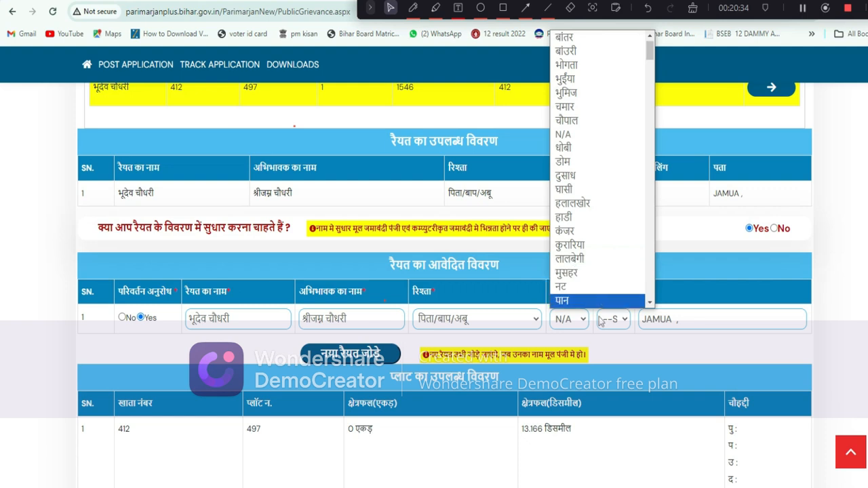
pyautogui.click(615, 364)
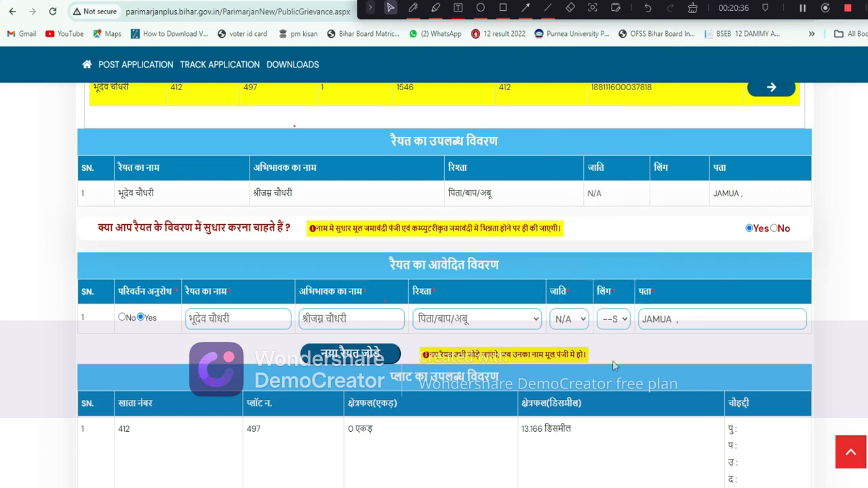
pyautogui.click(624, 323)
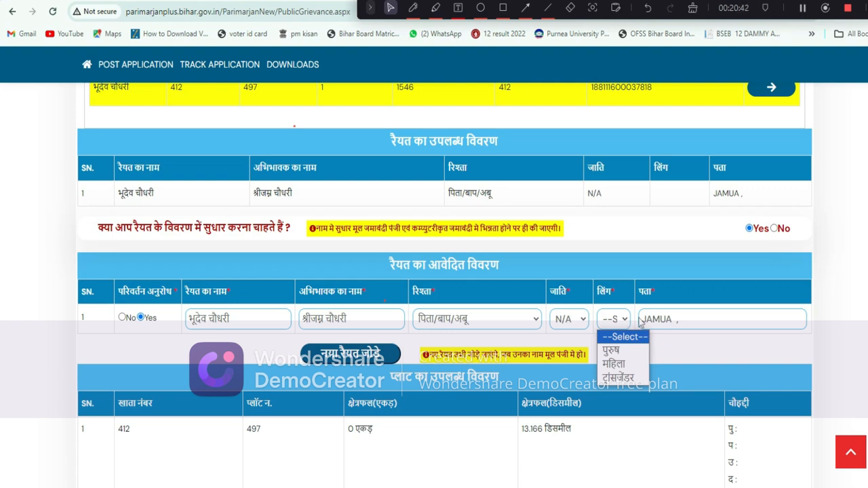
pyautogui.click(676, 319)
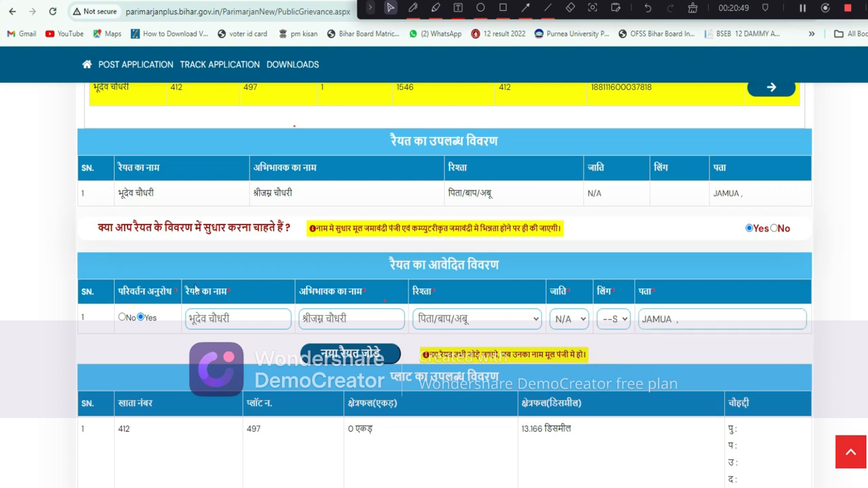
# - Switch परिवर्तन अनुरोध of the existing रैयत row to No and back to Yes
pyautogui.click(122, 318)
pyautogui.scroll(-3, 122, 317)
pyautogui.scroll(1, 122, 316)
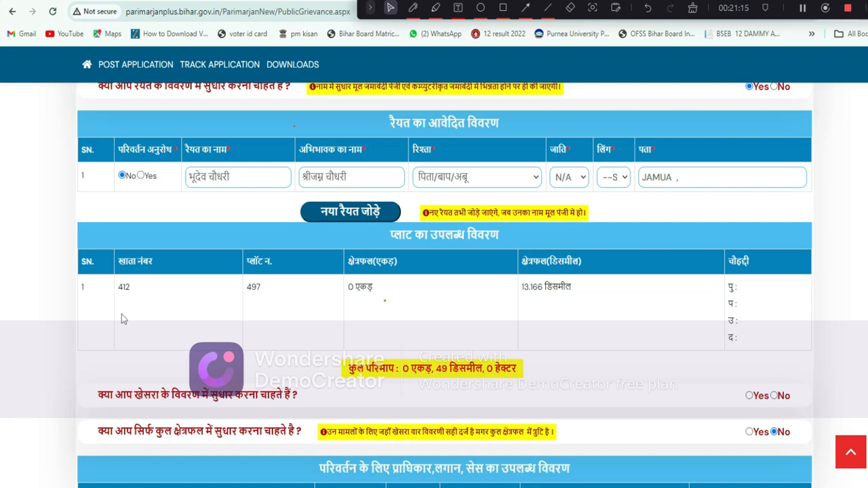
pyautogui.scroll(-1, 121, 314)
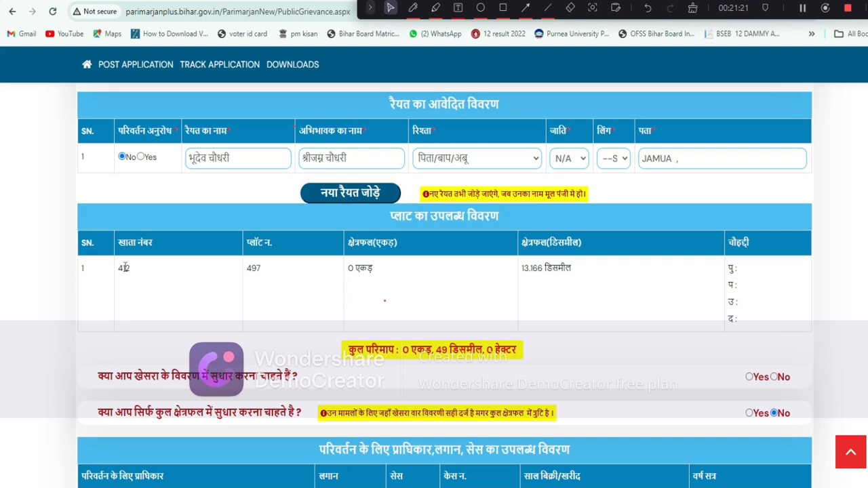
pyautogui.click(141, 157)
pyautogui.scroll(5, 155, 203)
pyautogui.scroll(-2, 155, 167)
pyautogui.scroll(-4, 155, 173)
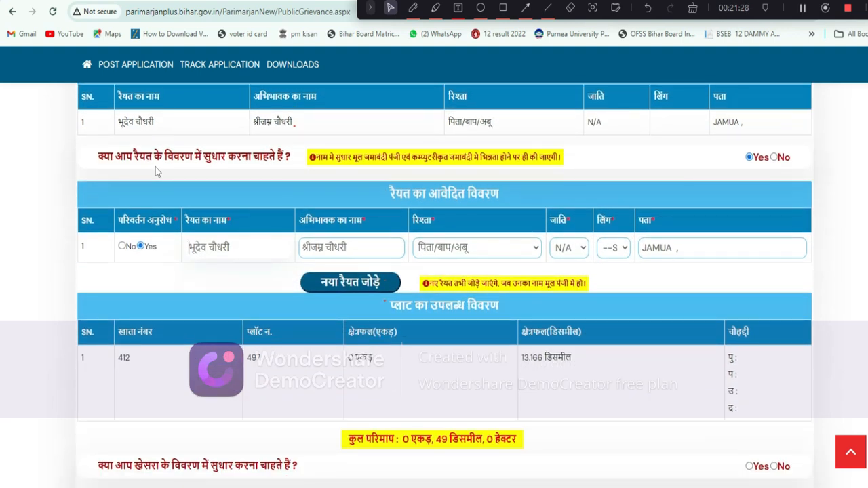
pyautogui.scroll(2, 151, 210)
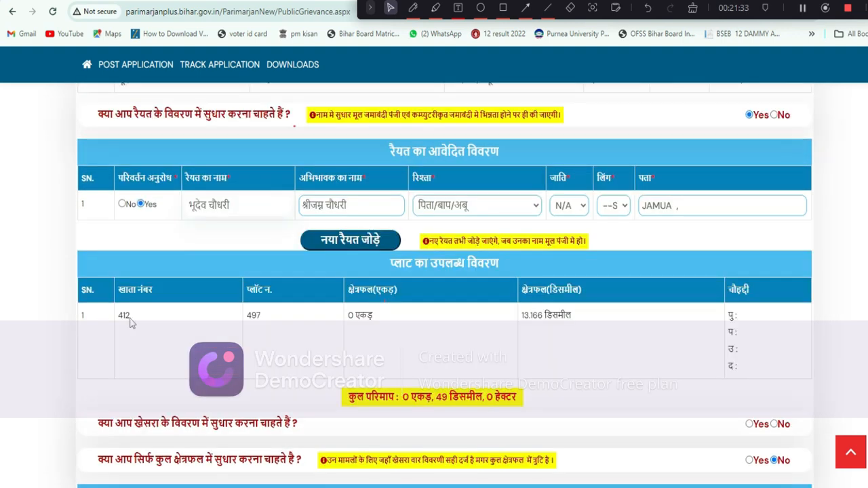
pyautogui.doubleClick(128, 319)
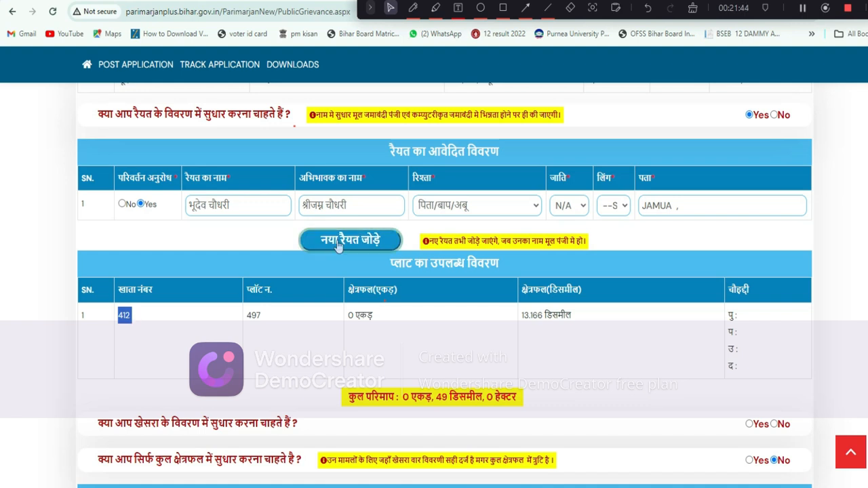
# - Start a new रैयत entry and go through its name, guardian, रिश्ता, जाति, लिंग and पता fields
pyautogui.click(338, 241)
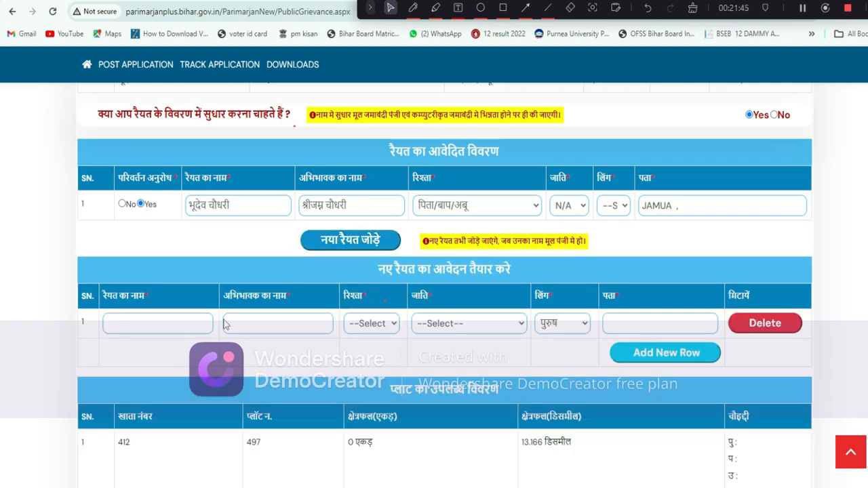
pyautogui.click(168, 324)
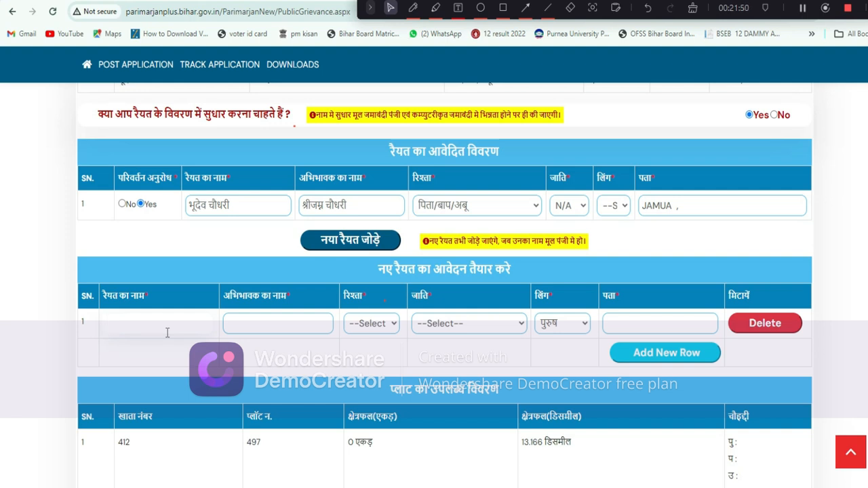
pyautogui.click(265, 330)
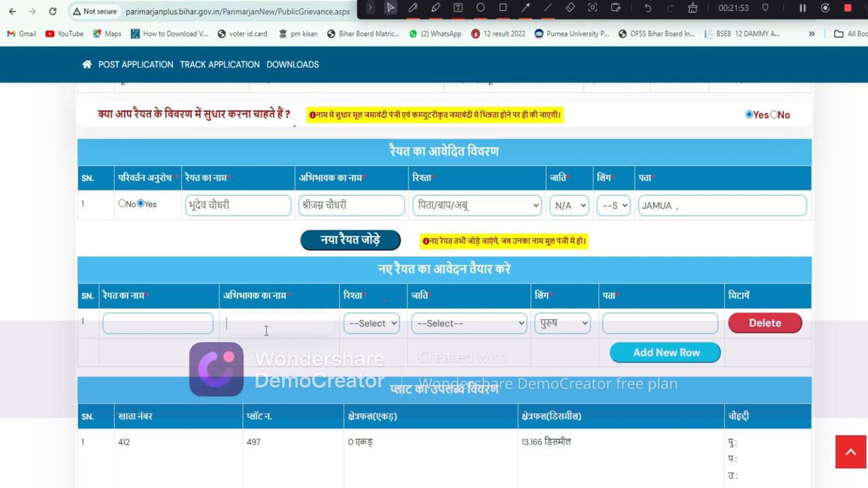
pyautogui.click(371, 325)
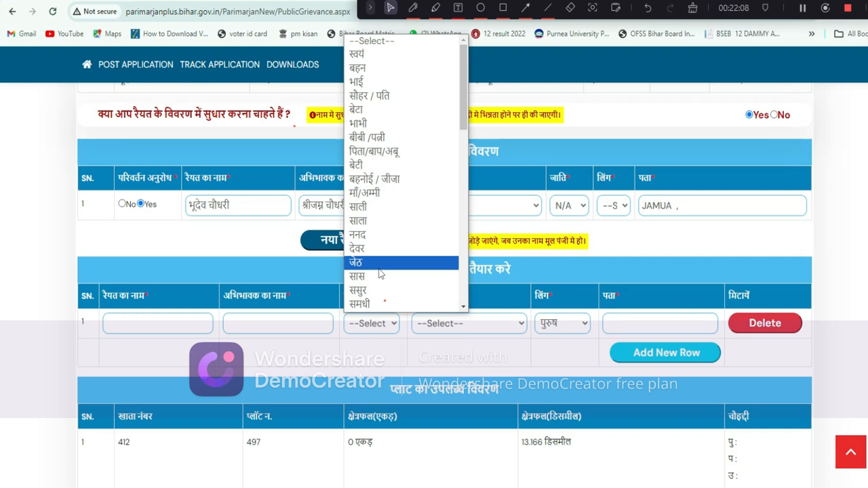
pyautogui.click(390, 331)
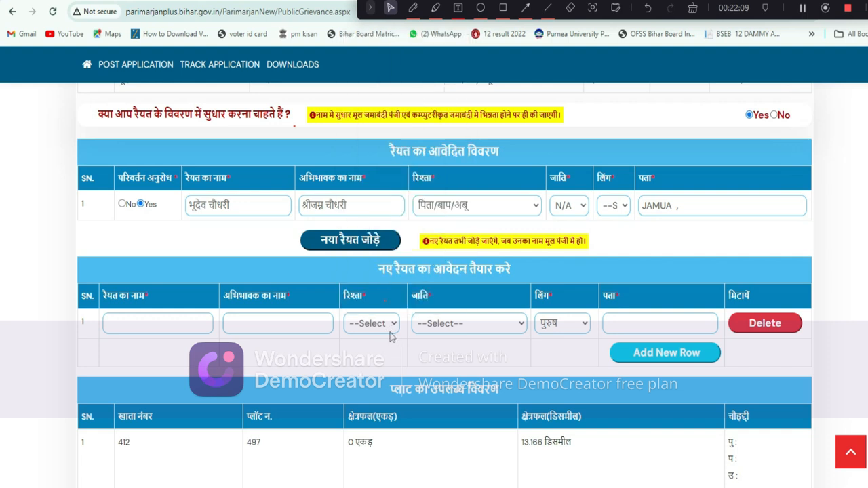
pyautogui.click(444, 329)
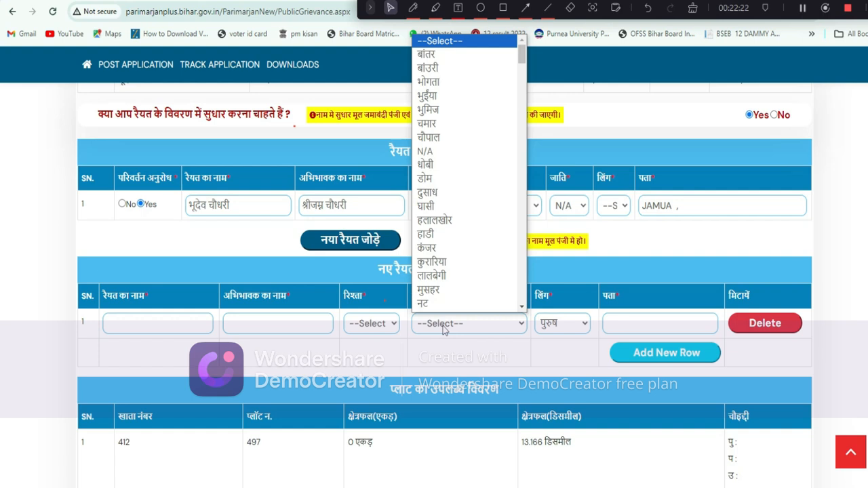
pyautogui.click(444, 330)
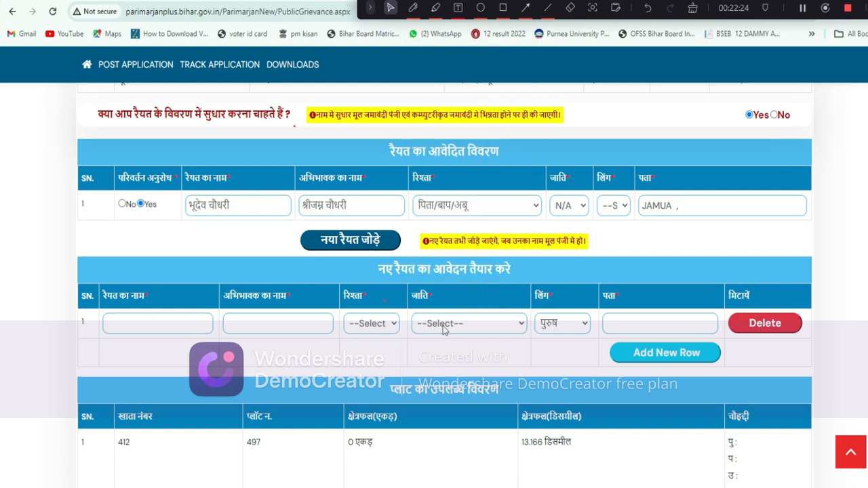
pyautogui.click(563, 323)
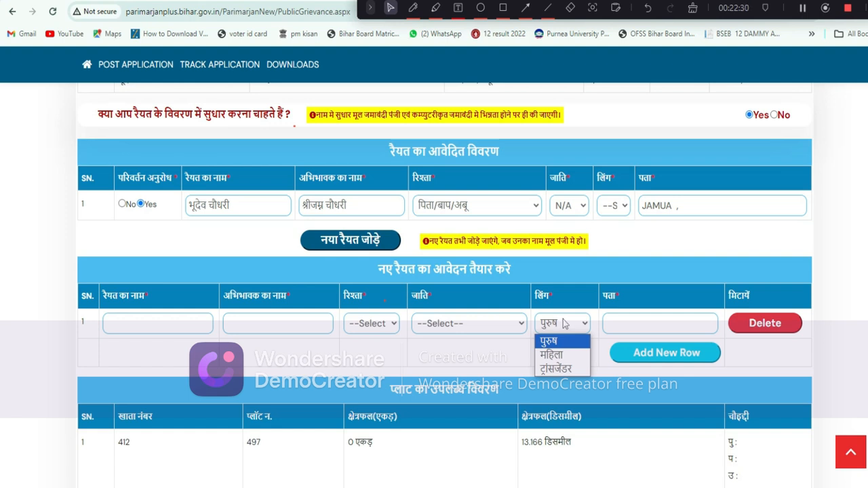
pyautogui.click(624, 319)
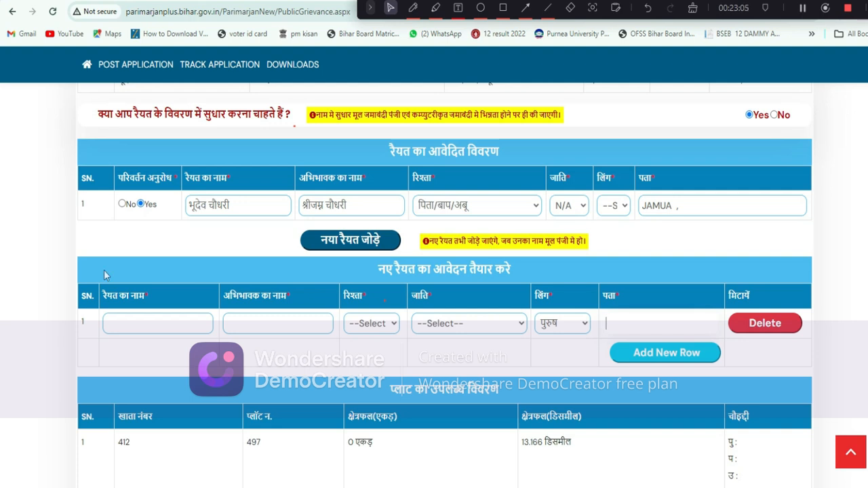
# - Fill the new रैयत row with the raiyat's name, guardian's name, पिता/बाप/अबू as रिश्ता, दुसाध as जाति, पुरुष as लिंग and the address, and reset the entry
pyautogui.click(124, 329)
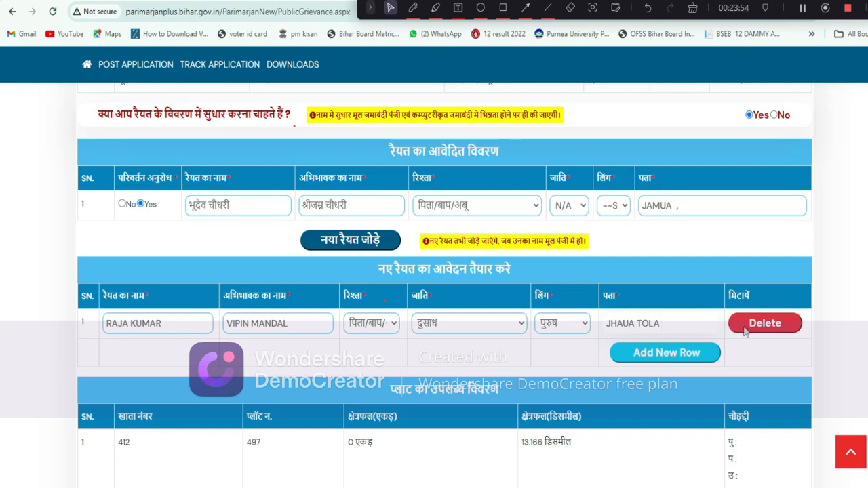
pyautogui.click(665, 354)
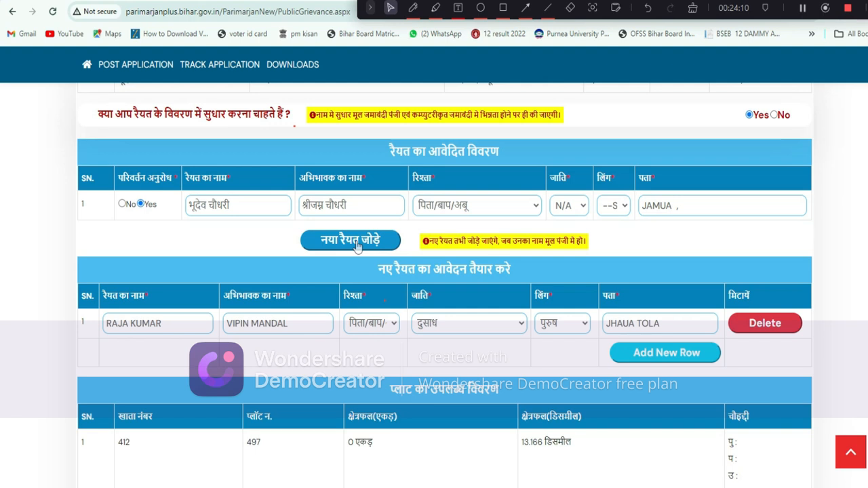
pyautogui.click(356, 245)
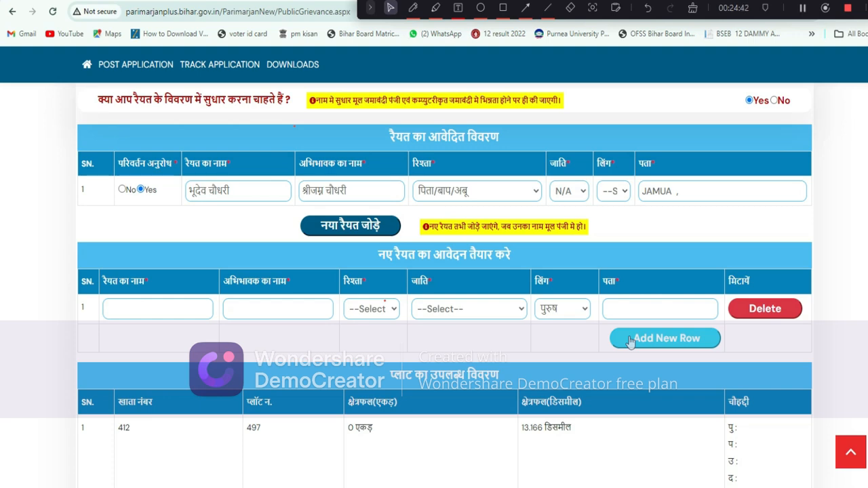
# - Answer Yes to correcting the खेसरा details of the jamabandi
pyautogui.scroll(-2, 630, 343)
pyautogui.scroll(1, 630, 342)
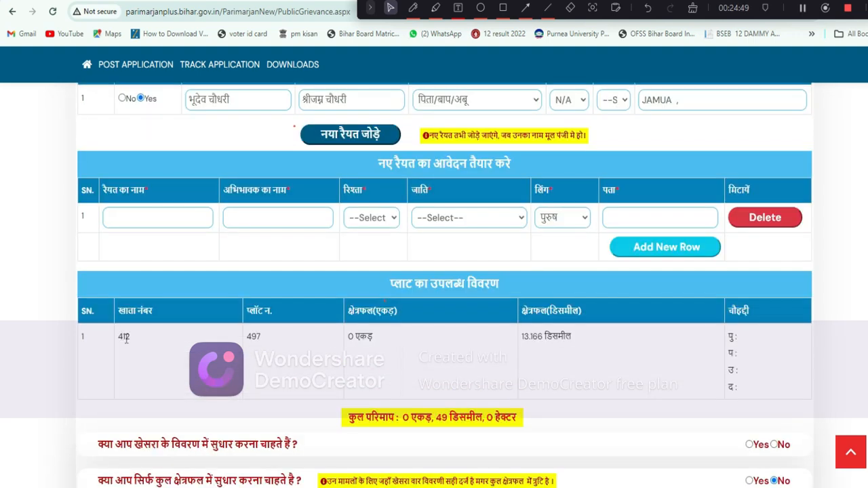
pyautogui.scroll(-2, 191, 347)
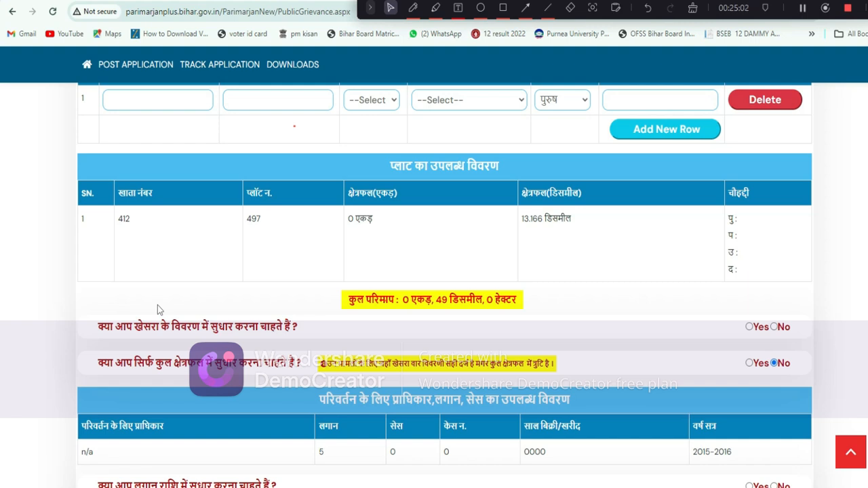
pyautogui.click(749, 328)
pyautogui.click(774, 327)
pyautogui.click(750, 328)
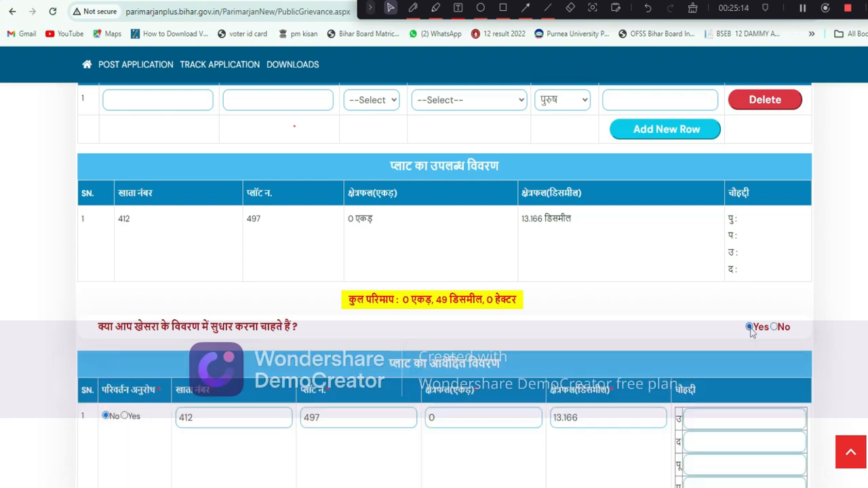
# - Set परिवर्तन अनुरोध to Yes for the applied plot row and select its खाता नंबर and प्लॉट न. for editing
pyautogui.scroll(-2, 752, 333)
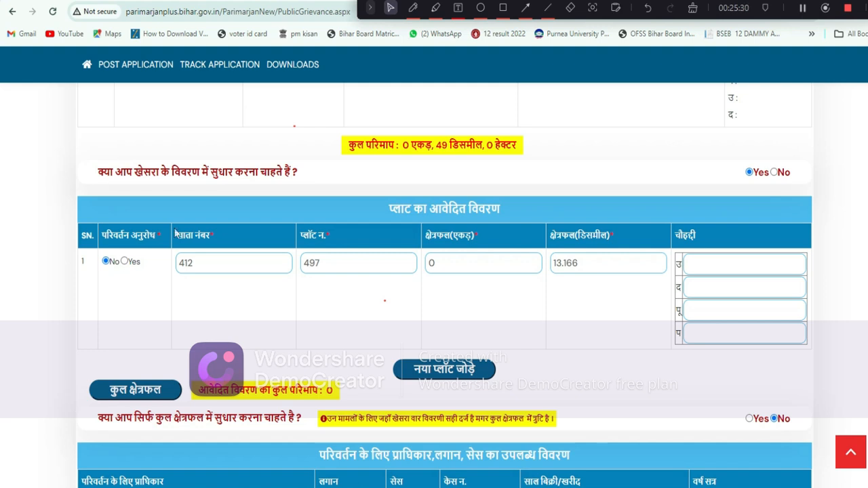
pyautogui.doubleClick(200, 267)
pyautogui.click(124, 261)
pyautogui.doubleClick(208, 264)
pyautogui.scroll(3, 209, 264)
pyautogui.scroll(-3, 208, 263)
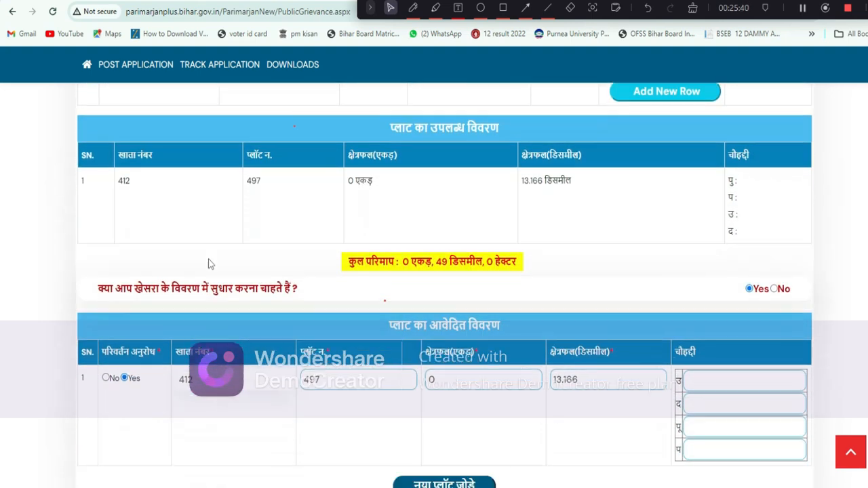
pyautogui.doubleClick(209, 306)
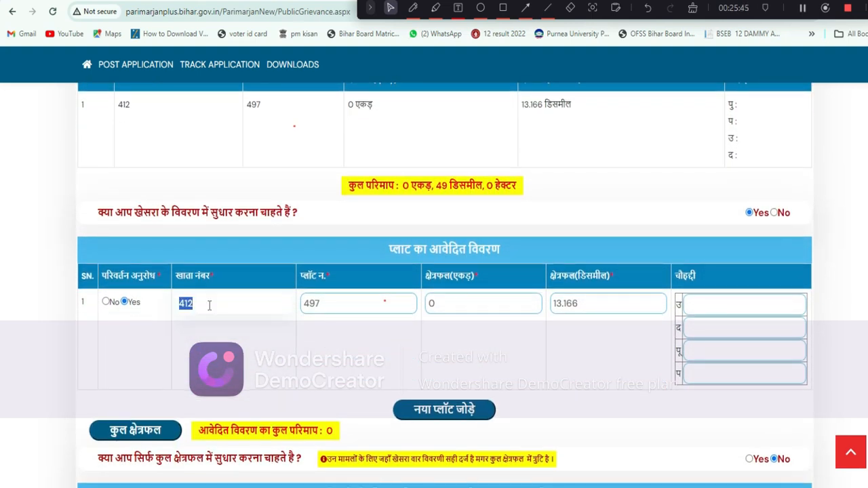
pyautogui.doubleClick(312, 306)
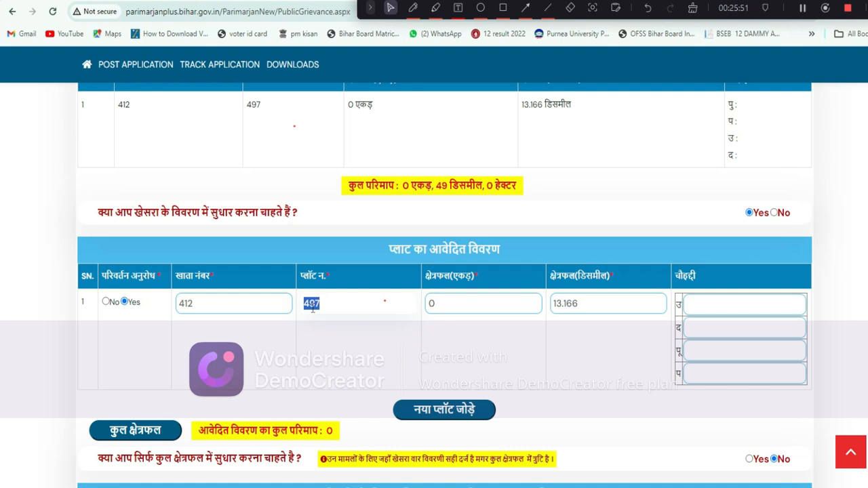
# - Try 1 as the plot's क्षेत्रफल(एकड़), set it back to 0, and open its क्षेत्रफल(डिसमील) for editing
pyautogui.click(440, 303)
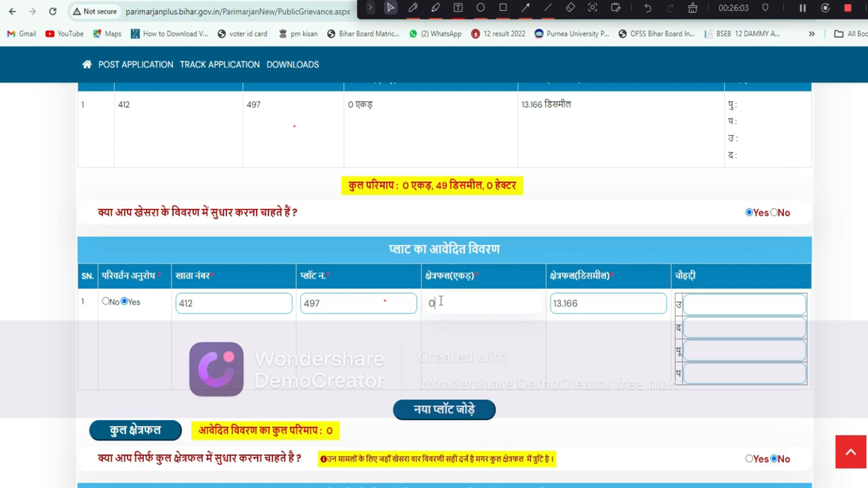
pyautogui.press('BackSpace')
pyautogui.write('1')
pyautogui.press('BackSpace')
pyautogui.write('0')
pyautogui.click(578, 305)
pyautogui.hotkey('shift', 'Tab')
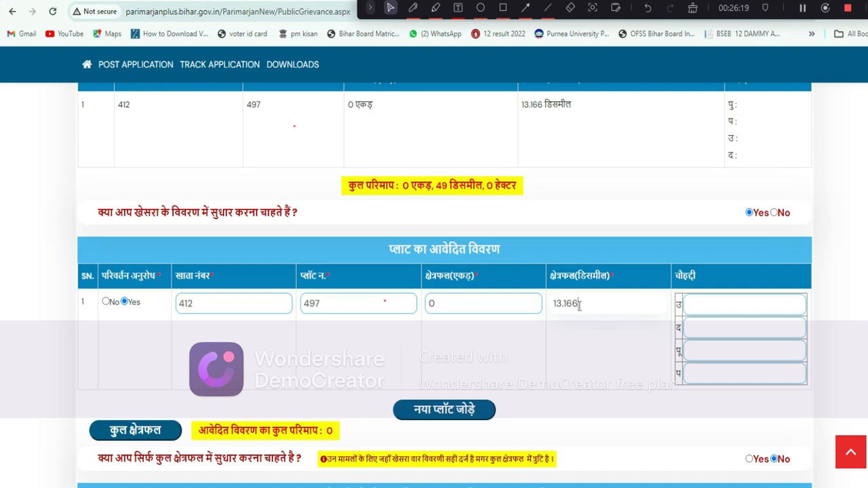
# - Set the applied plot row's क्षेत्रफल(डिसमील) to 20.4
pyautogui.press('BackSpace')
pyautogui.press('BackSpace')
pyautogui.press('BackSpace')
pyautogui.press('BackSpace')
pyautogui.press('BackSpace')
pyautogui.press('BackSpace')
pyautogui.write('20')
pyautogui.write('.')
pyautogui.write('5')
pyautogui.press('BackSpace')
pyautogui.press('BackSpace')
pyautogui.write('40')
pyautogui.press('BackSpace')
pyautogui.press('BackSpace')
pyautogui.write('.4')
# - Look over the उ and पू boundary fields under चौहद्दी in the applied plot row, leaving them blank
pyautogui.click(702, 309)
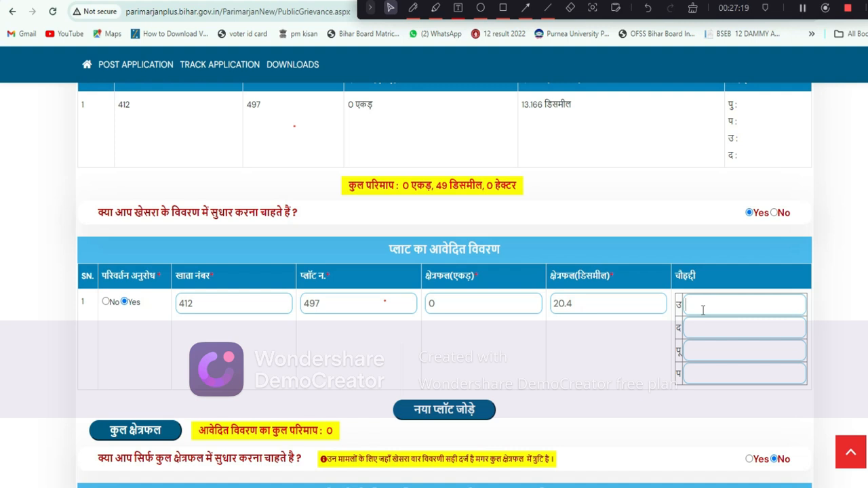
pyautogui.click(703, 309)
pyautogui.click(702, 351)
pyautogui.scroll(-2, 698, 374)
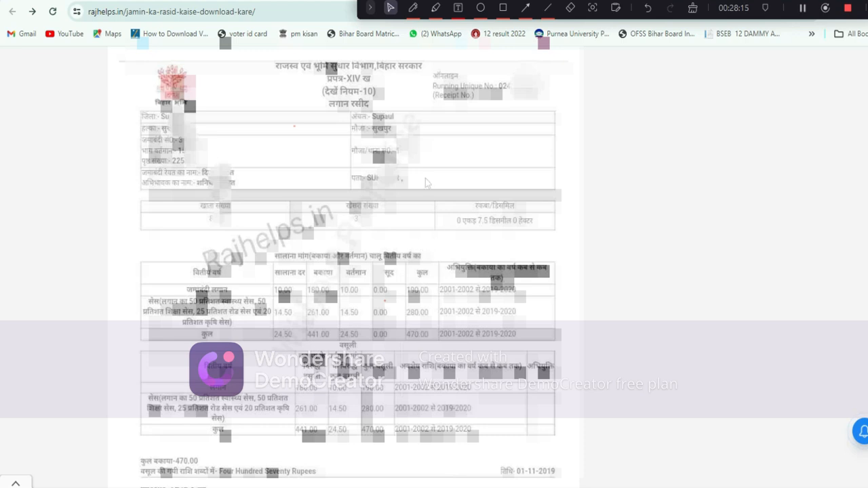
# - Circle the रकबा/डिसमील entry on the sample लगान रसीद in red with the pen and return to the pointer
pyautogui.click(413, 7)
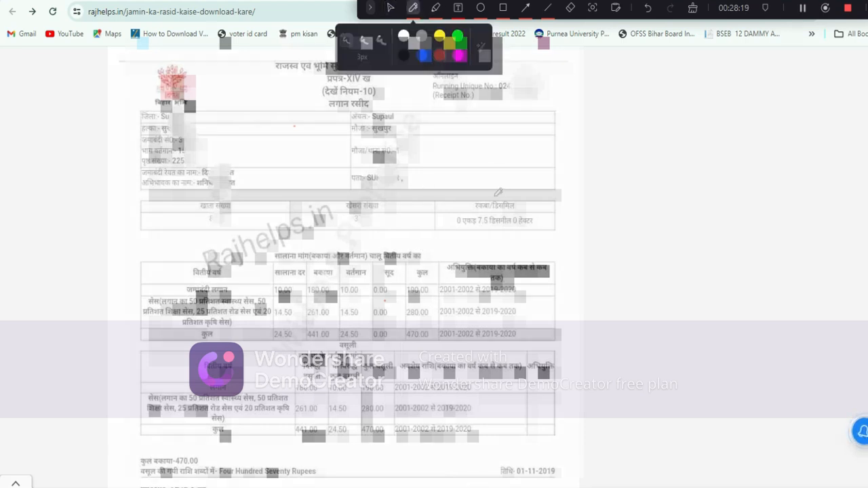
pyautogui.moveTo(486, 195)
pyautogui.mouseDown()
pyautogui.moveTo(539, 229)
pyautogui.moveTo(532, 197)
pyautogui.moveTo(499, 189)
pyautogui.moveTo(477, 197)
pyautogui.mouseUp()
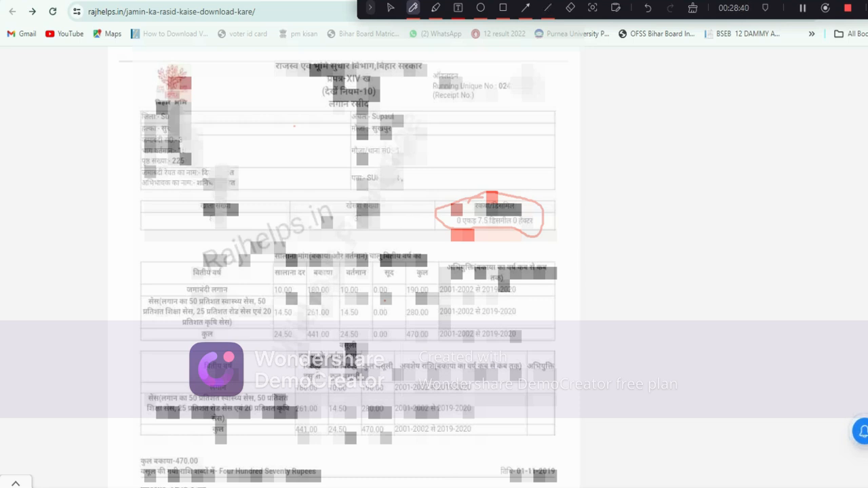
pyautogui.click(391, 8)
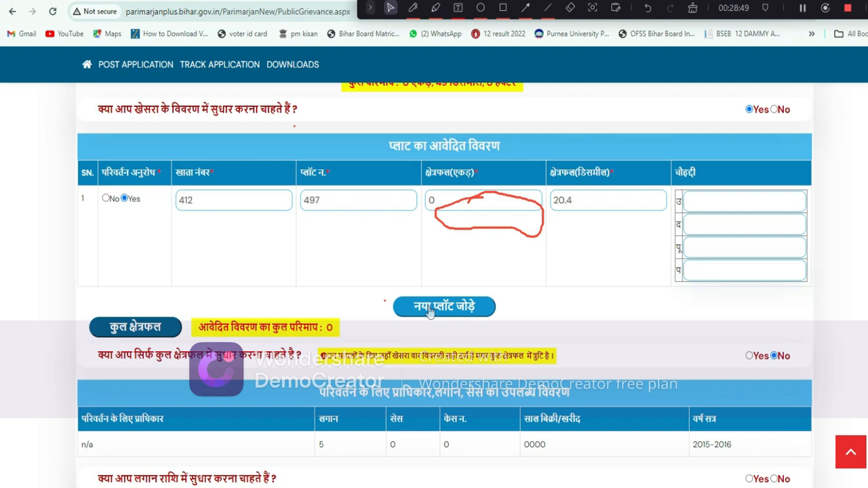
# - Add an empty new plot row to the application with नया प्लॉट जोड़ें and erase the red pen mark
pyautogui.click(429, 311)
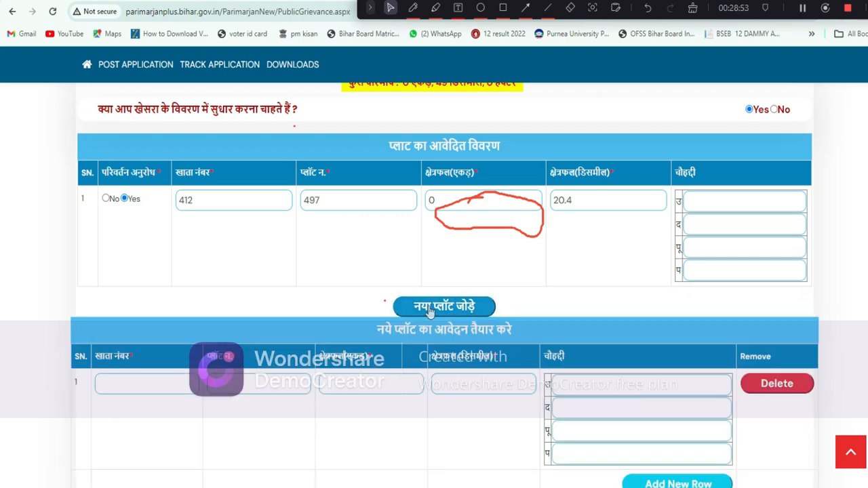
pyautogui.scroll(-2, 429, 310)
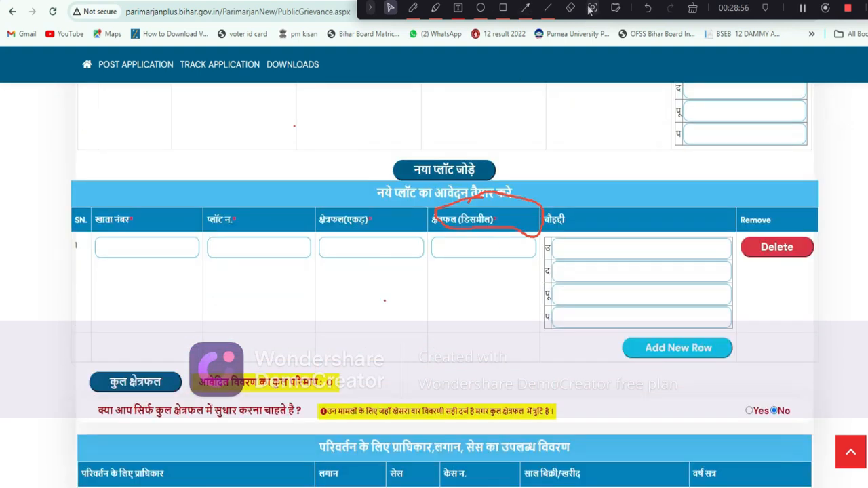
pyautogui.click(570, 7)
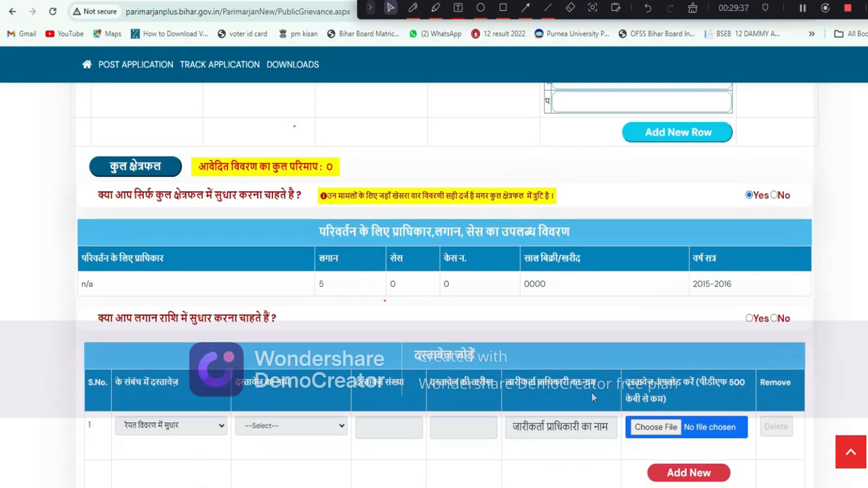
# - Mark the सालाना दर of the जमाबंदी लगान on the sample लगान रसीद with red pen strokes
pyautogui.click(591, 392)
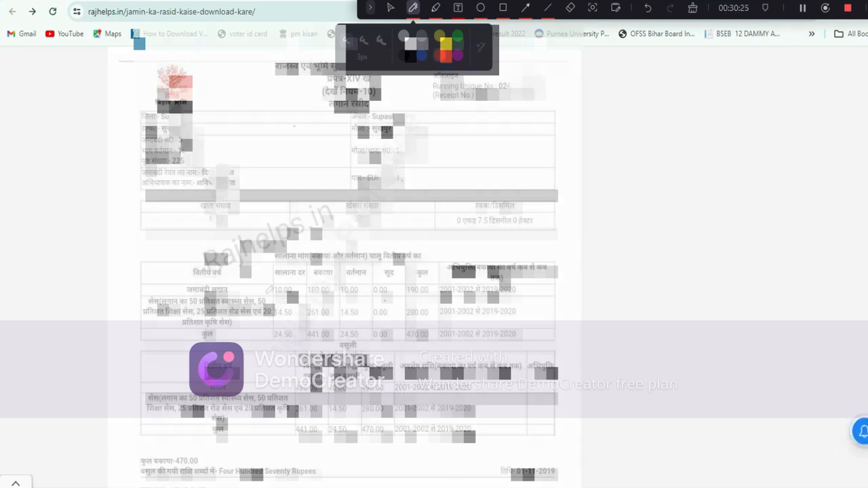
pyautogui.moveTo(270, 305); pyautogui.dragTo(332, 273)
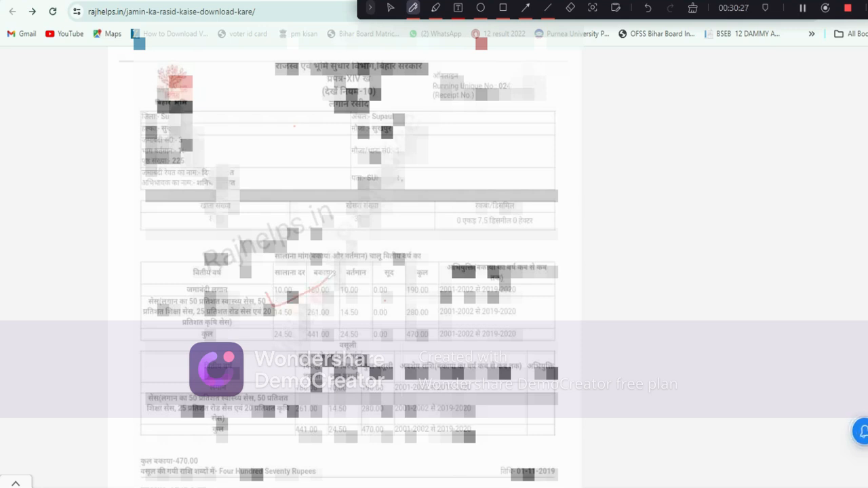
pyautogui.moveTo(274, 308)
pyautogui.mouseDown()
pyautogui.moveTo(251, 311)
pyautogui.moveTo(259, 291)
pyautogui.mouseUp()
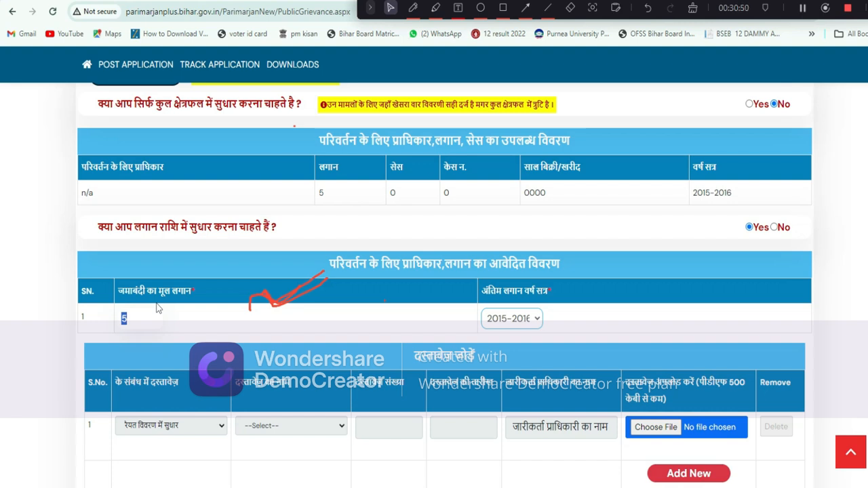
# - Set जमाबंदी का मूल लगान to 10 and check the अंतिम लगान वर्ष सत्र choices, keeping 2015-2016
pyautogui.click(135, 326)
pyautogui.press('BackSpace')
pyautogui.write('10')
pyautogui.click(539, 324)
pyautogui.click(538, 325)
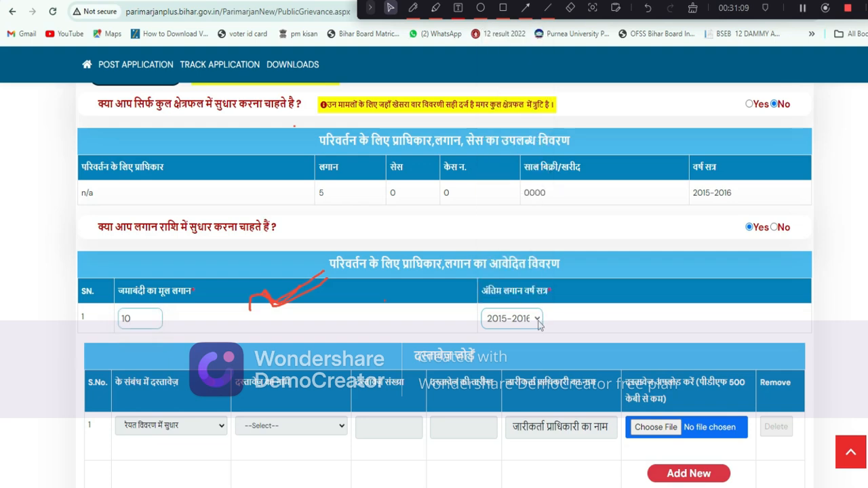
# - Erase the red pen strokes over the दस्तावेज़ जोड़ें section and return to the pointer
pyautogui.scroll(-1, 536, 324)
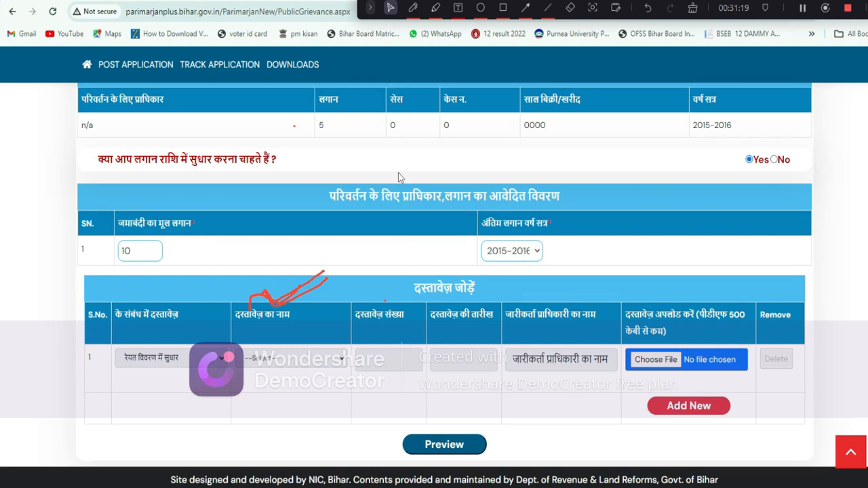
pyautogui.click(570, 7)
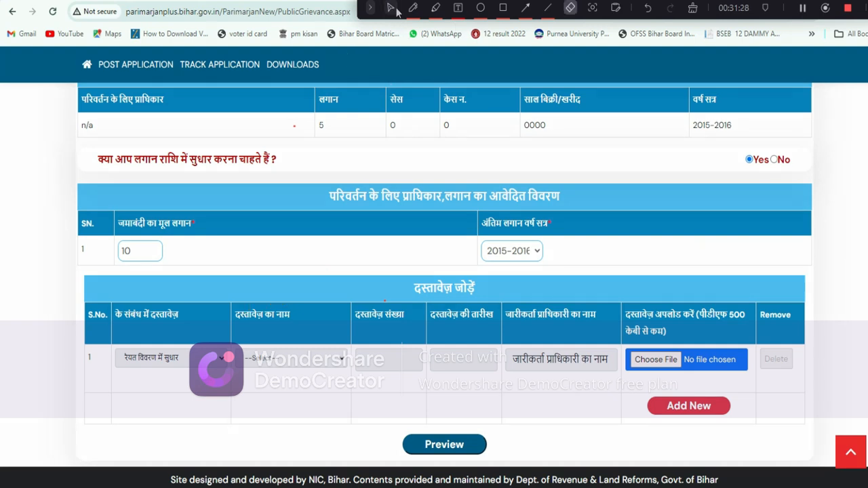
pyautogui.click(392, 8)
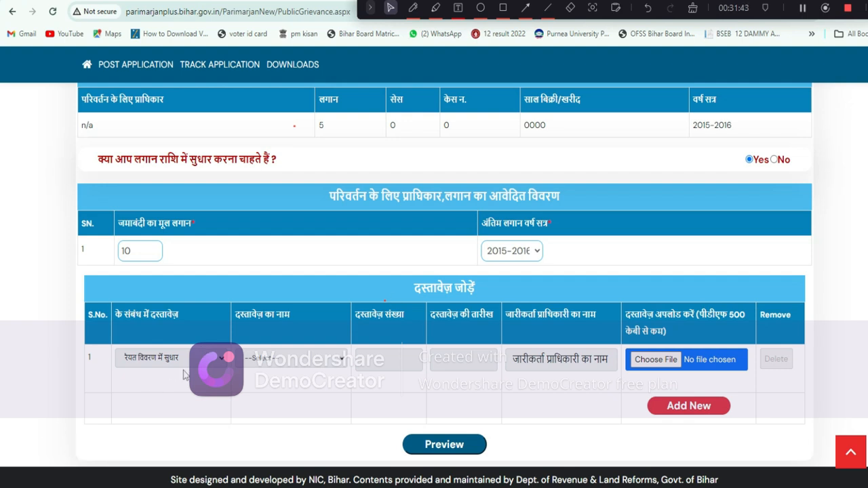
# - Set the first document row's के संबंध में दस्तावेज़ to पता में सुधार and its दस्तावेज़ का नाम to आधार कार्ड
pyautogui.click(203, 363)
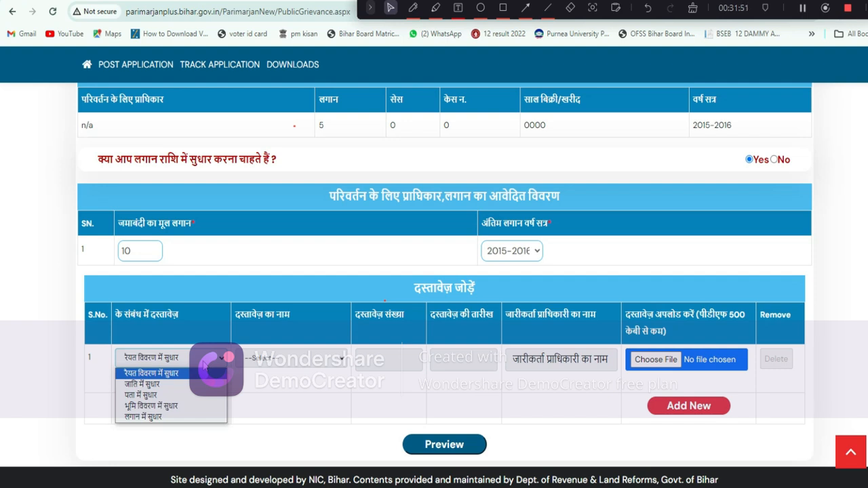
pyautogui.click(183, 401)
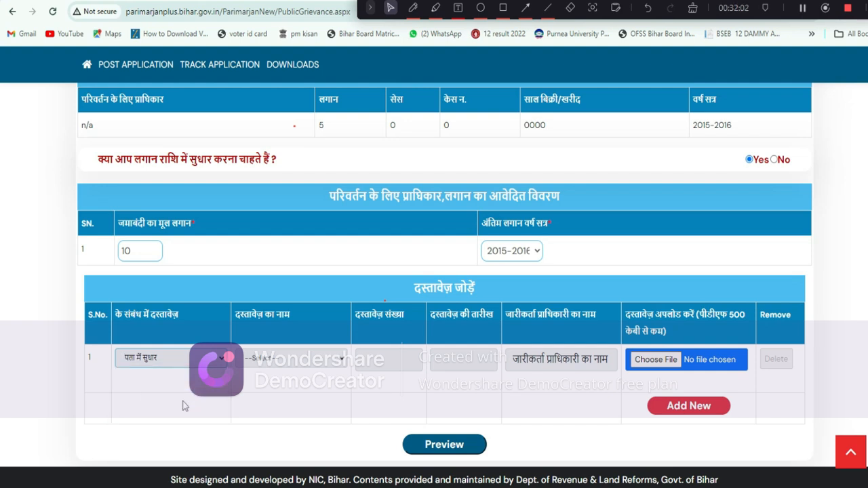
pyautogui.click(259, 362)
pyautogui.click(259, 361)
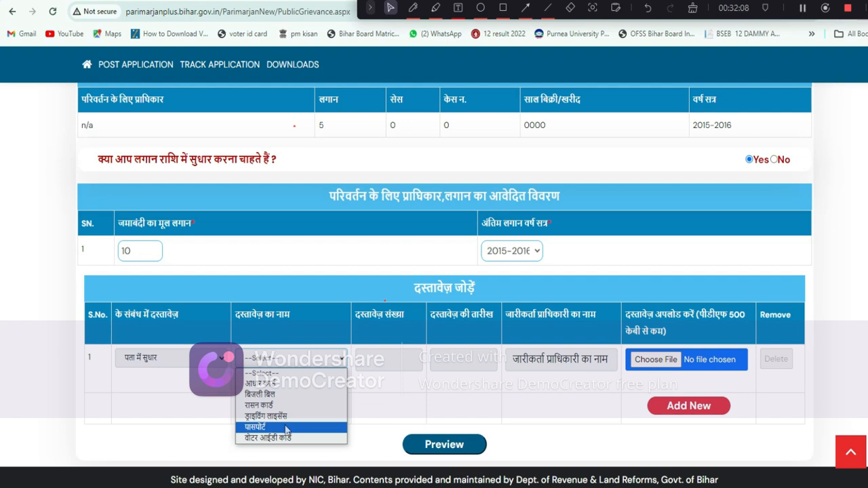
pyautogui.click(384, 422)
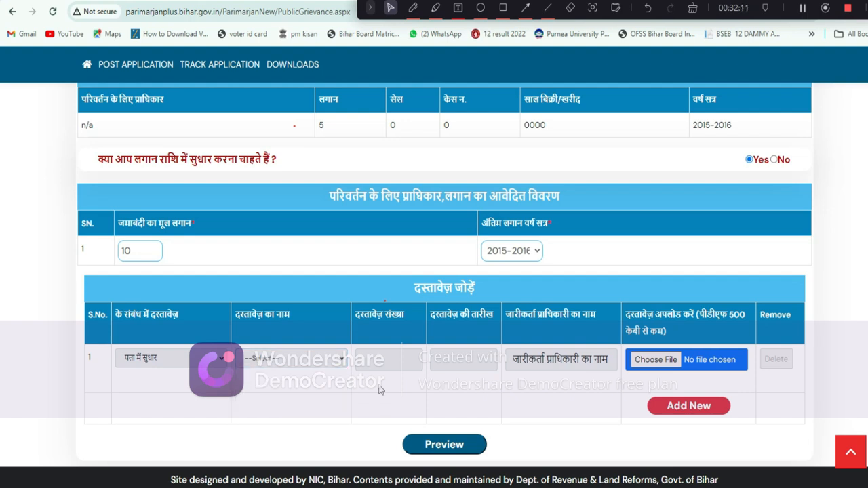
pyautogui.click(329, 364)
pyautogui.click(321, 389)
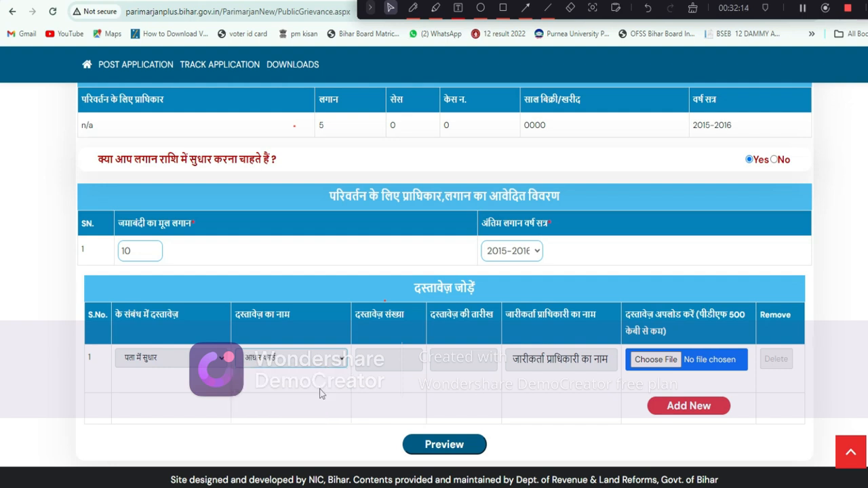
# - Look through the document row's number, date and issuing authority fields and its PDF file chooser, without selecting a file
pyautogui.click(380, 359)
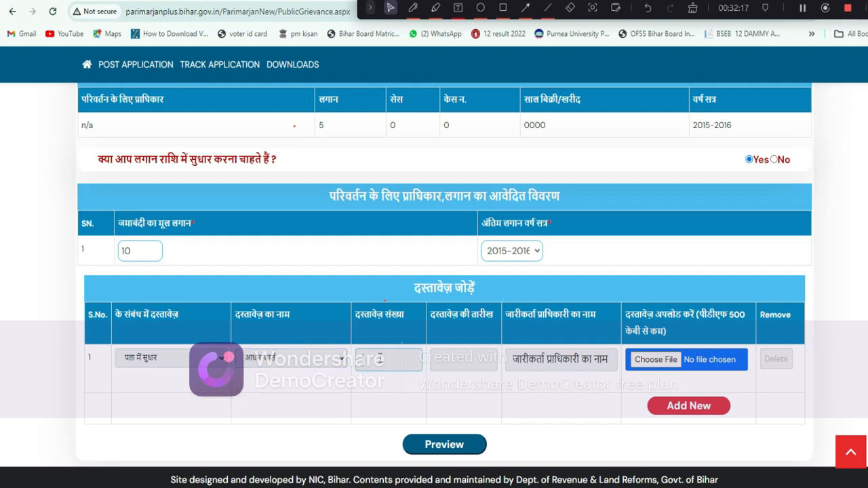
pyautogui.click(452, 357)
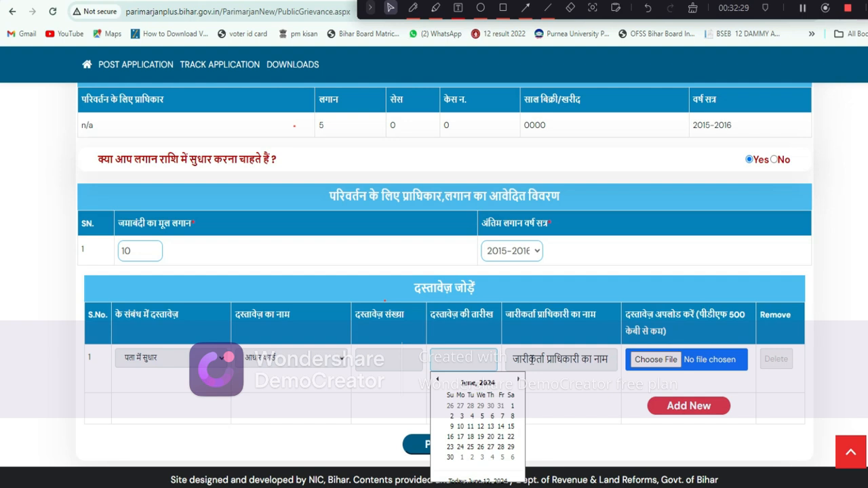
pyautogui.click(533, 361)
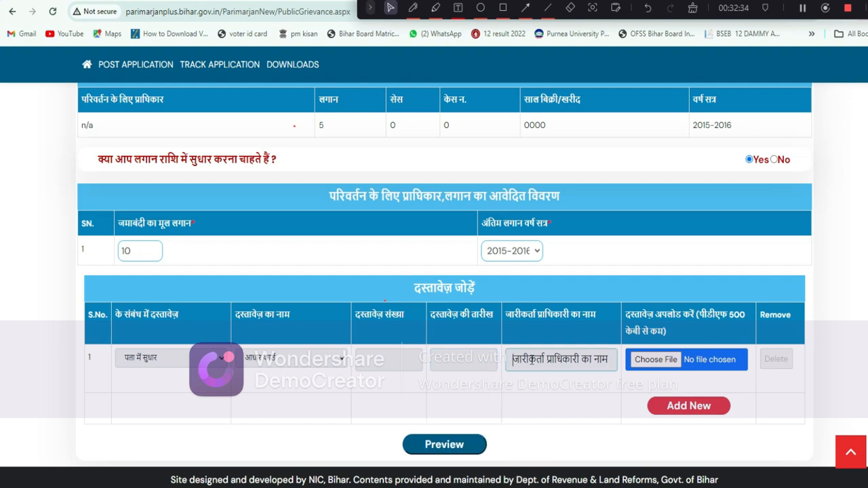
pyautogui.click(644, 361)
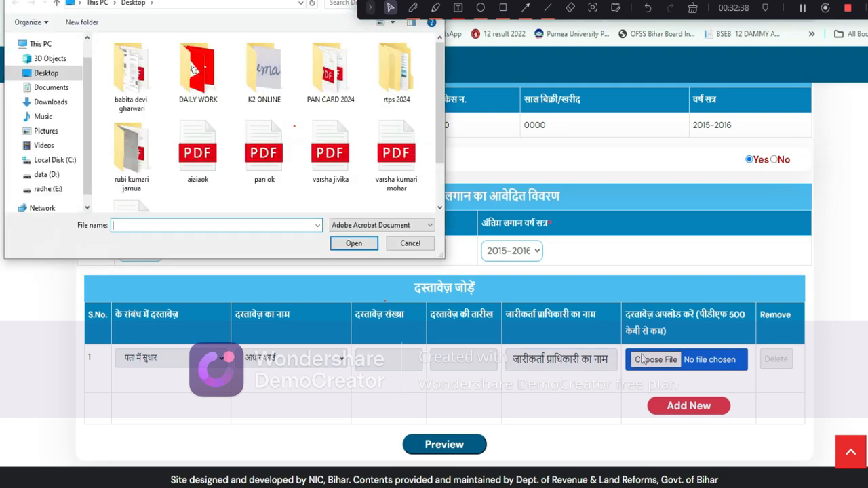
pyautogui.click(415, 246)
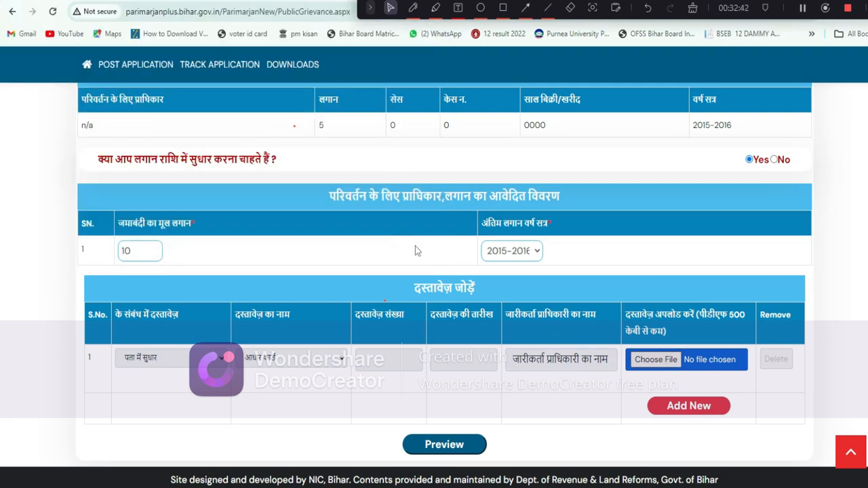